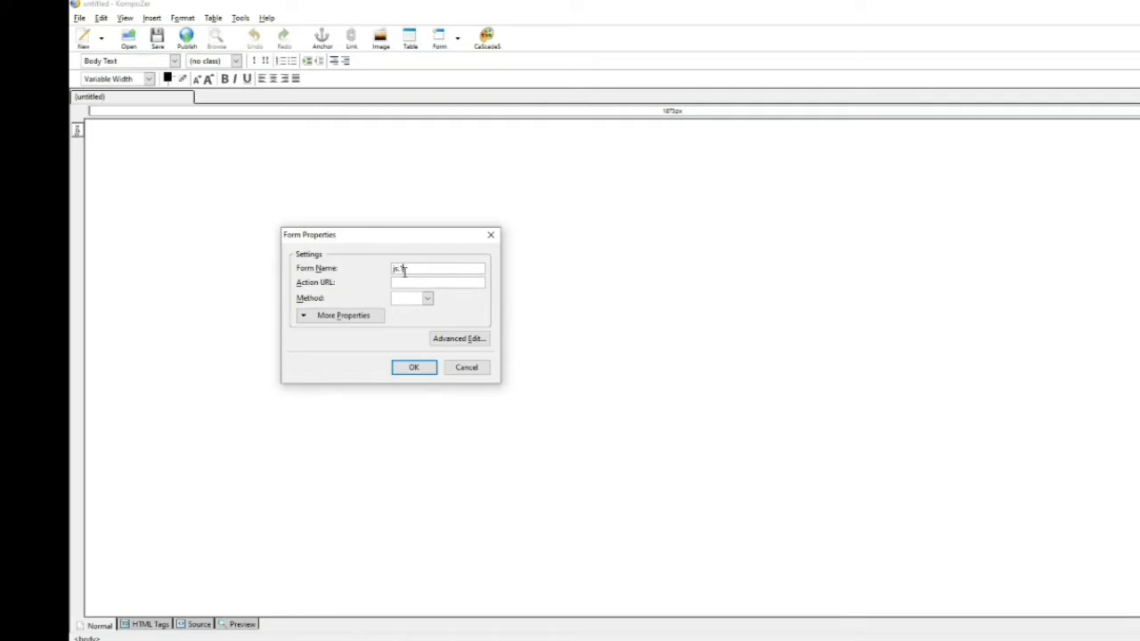
# Set the form's action URL to js1.html and its method to POST
pyautogui.click(462, 282)
pyautogui.write('js.1')
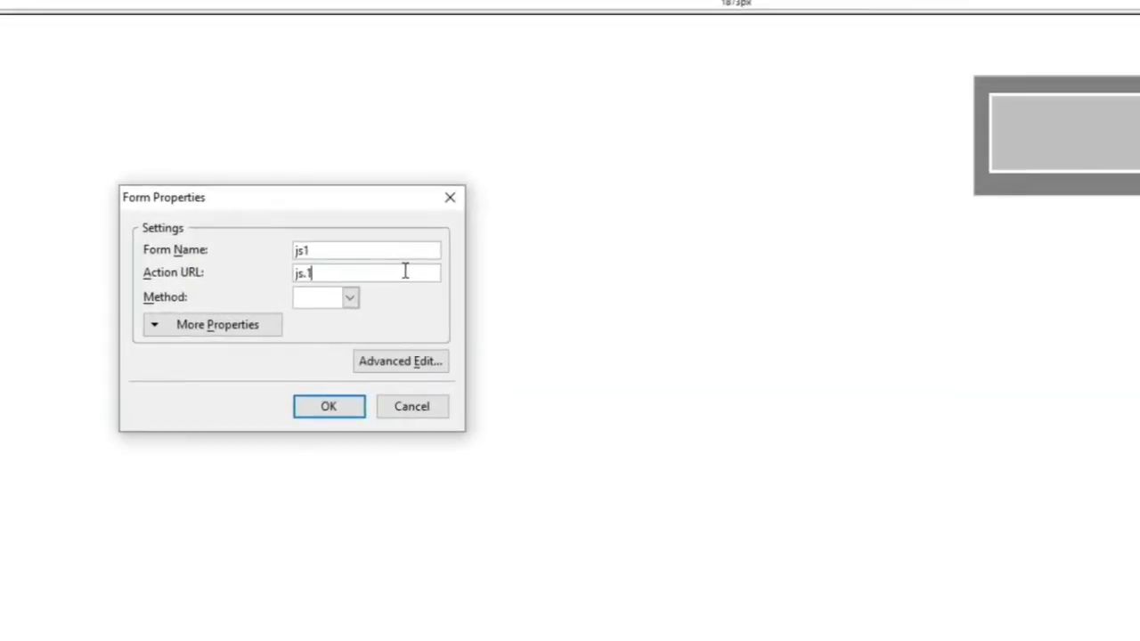
pyautogui.press('BackSpace')
pyautogui.press('BackSpace')
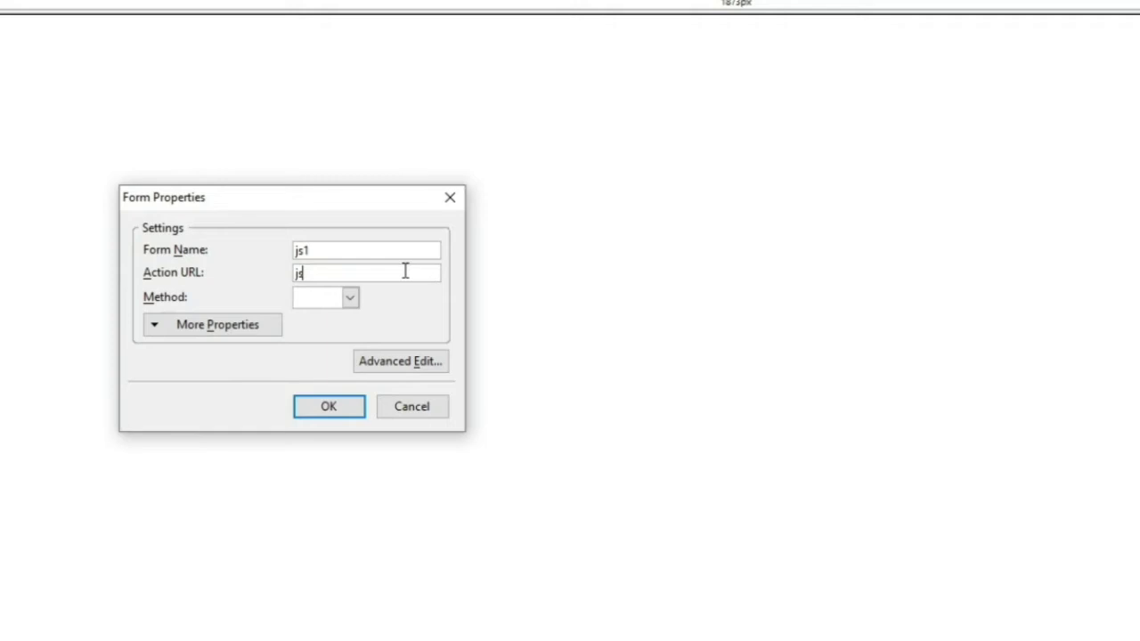
pyautogui.write('1.html')
pyautogui.click(351, 301)
pyautogui.click(337, 338)
# Add an onsubmit JavaScript event with the value return validateForm() to the form and apply the form settings
pyautogui.click(384, 365)
pyautogui.moveTo(365, 232); pyautogui.dragTo(753, 189)
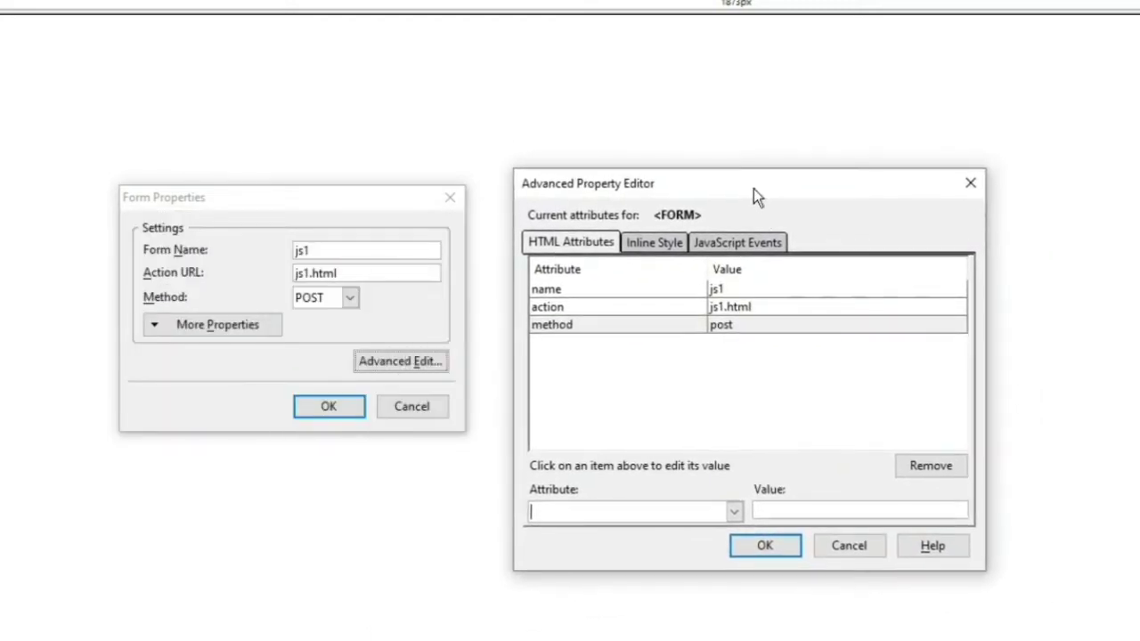
pyautogui.click(769, 246)
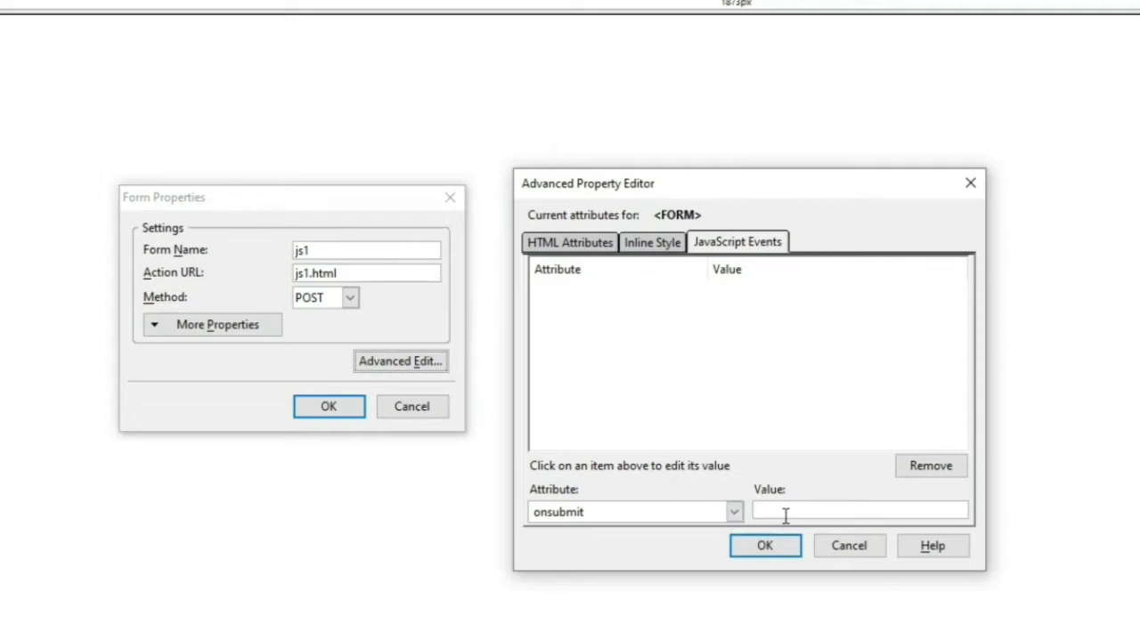
pyautogui.write('return')
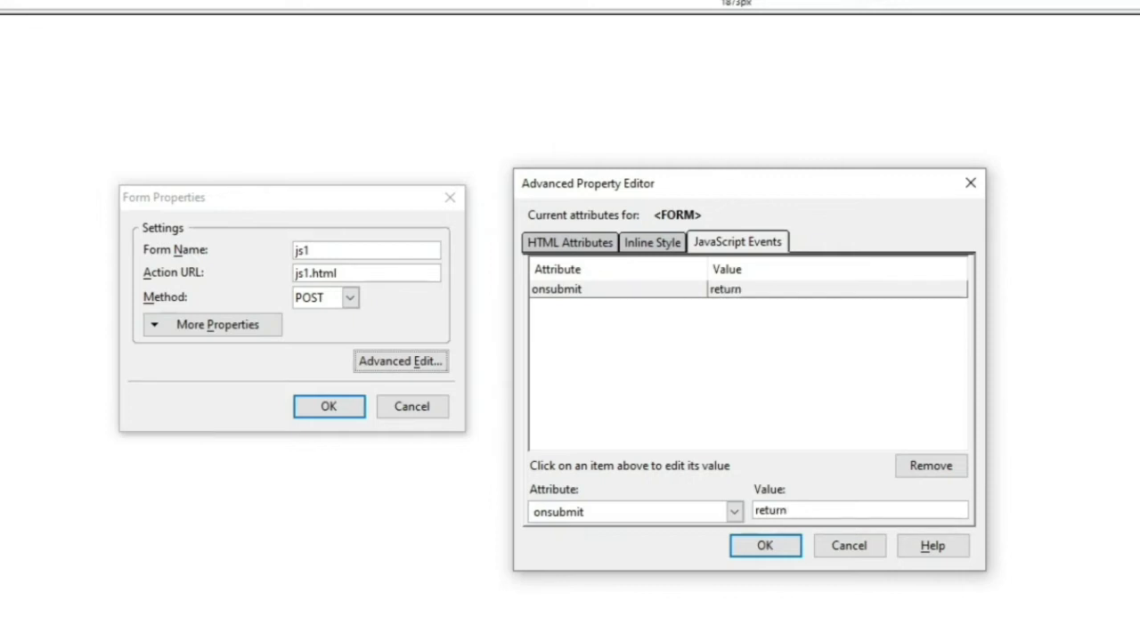
pyautogui.write(' valida')
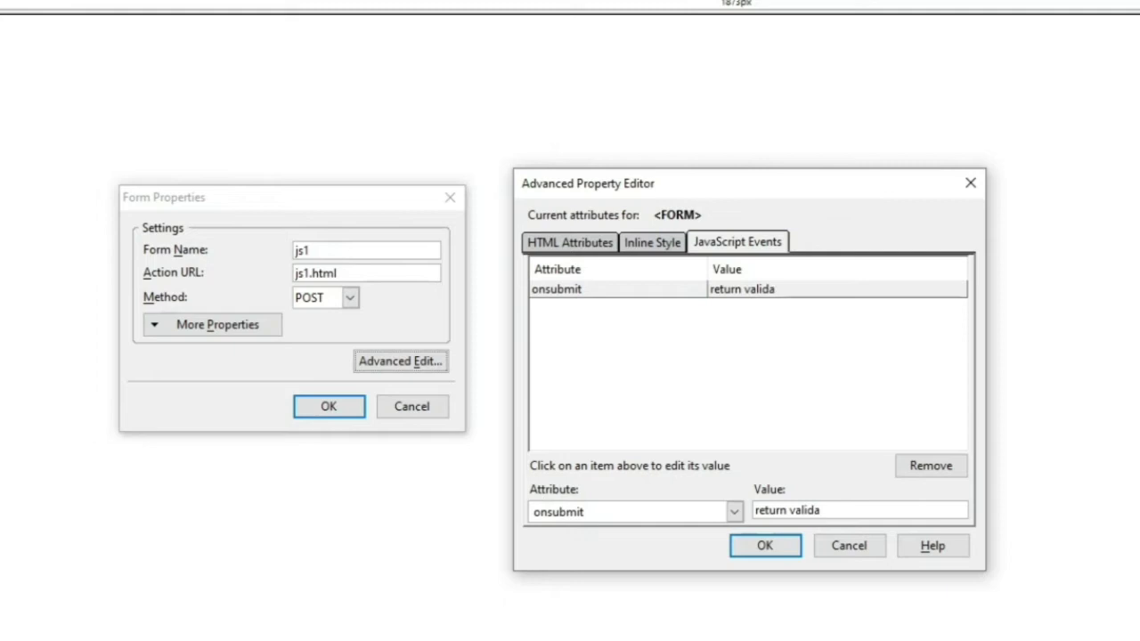
pyautogui.write('teForm()')
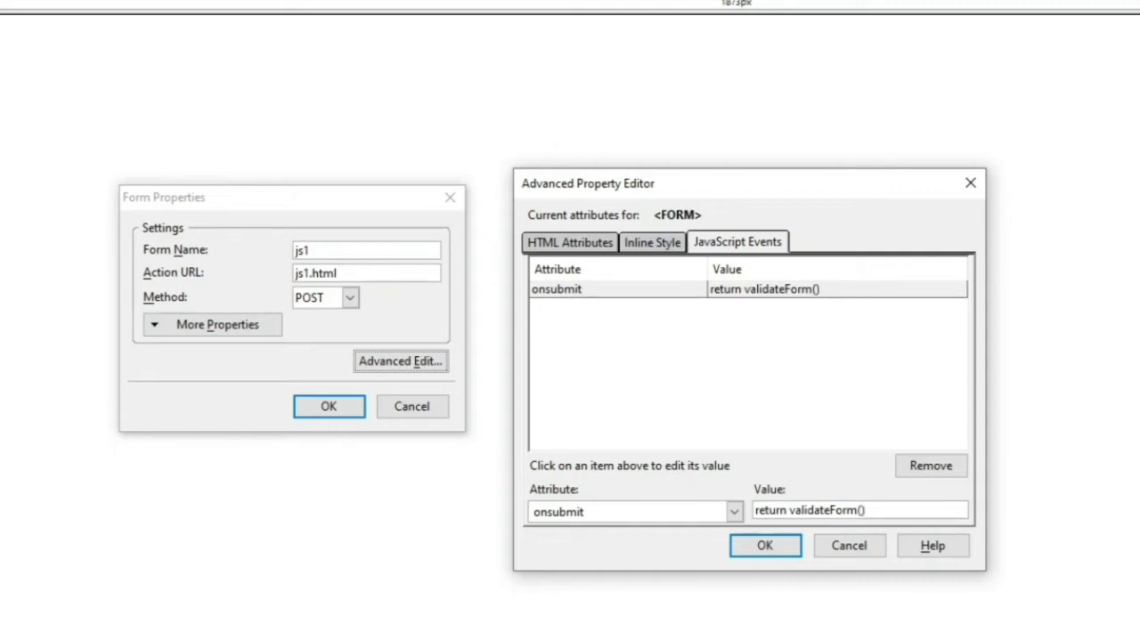
pyautogui.click(279, 200)
pyautogui.click(764, 547)
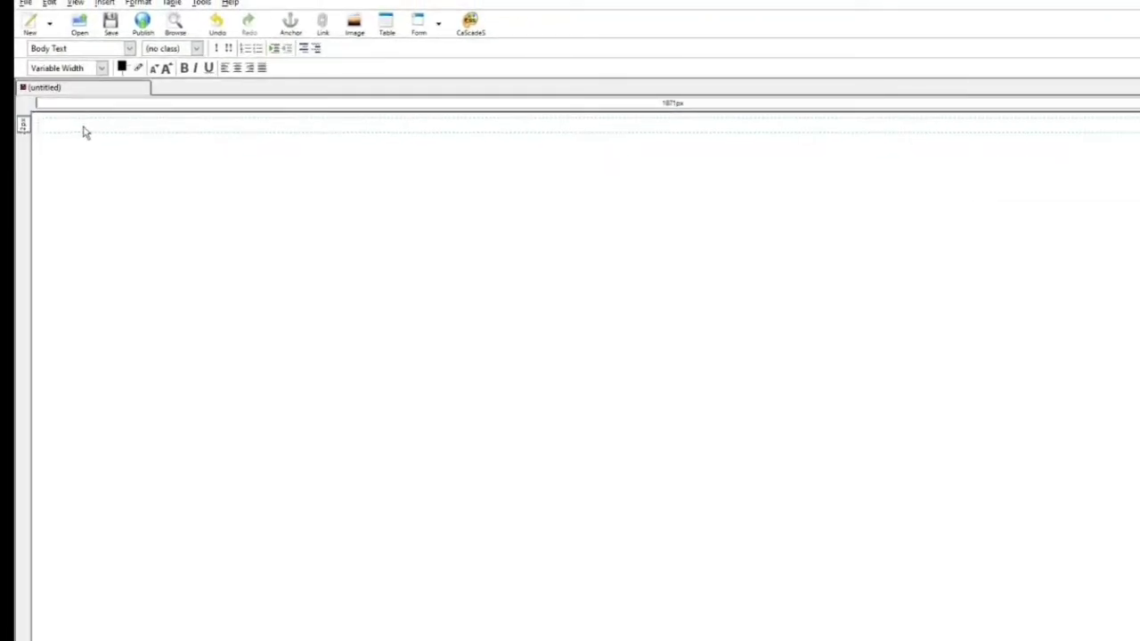
# Enter the label Name inside the form and enlarge its text
pyautogui.write('Name')
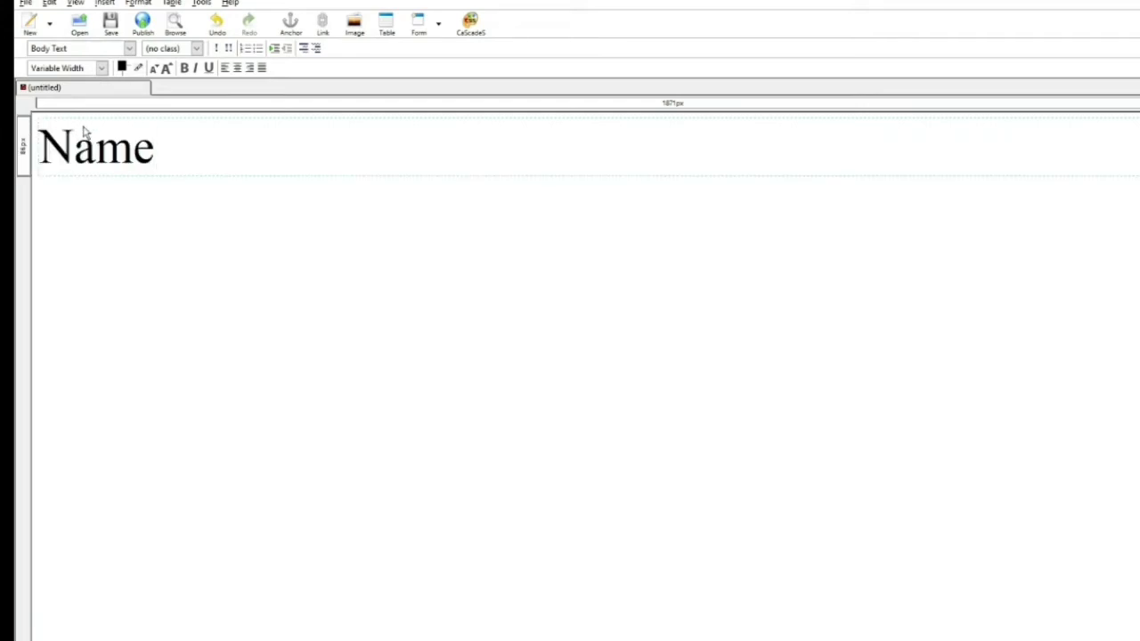
pyautogui.doubleClick(85, 131)
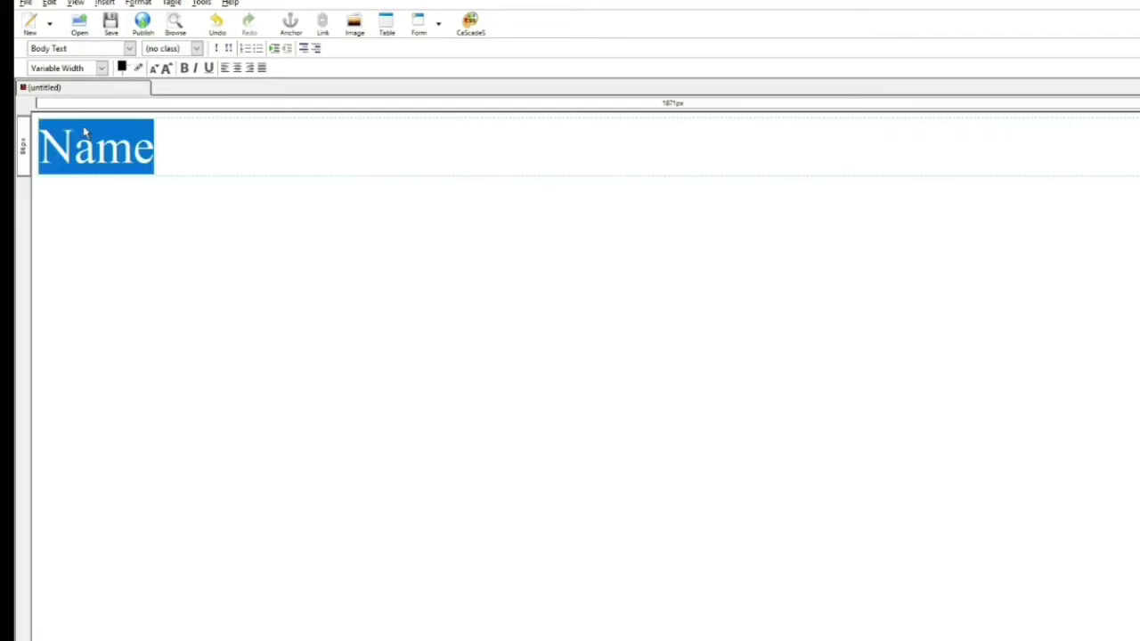
pyautogui.click(165, 70)
pyautogui.click(165, 71)
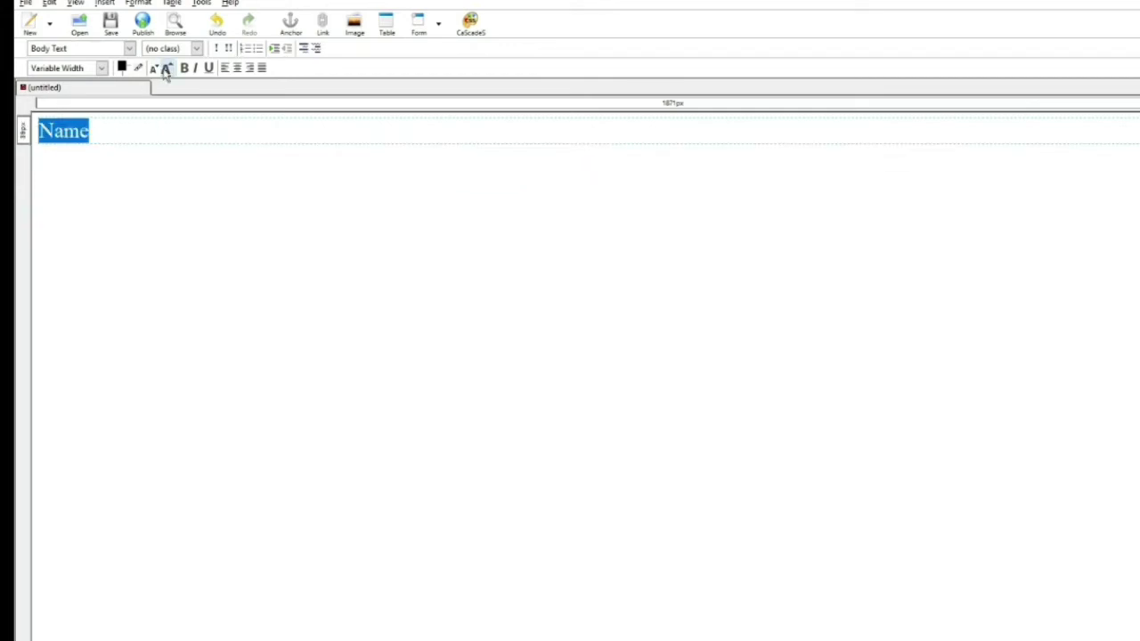
pyautogui.click(165, 70)
pyautogui.click(154, 70)
pyautogui.click(119, 130)
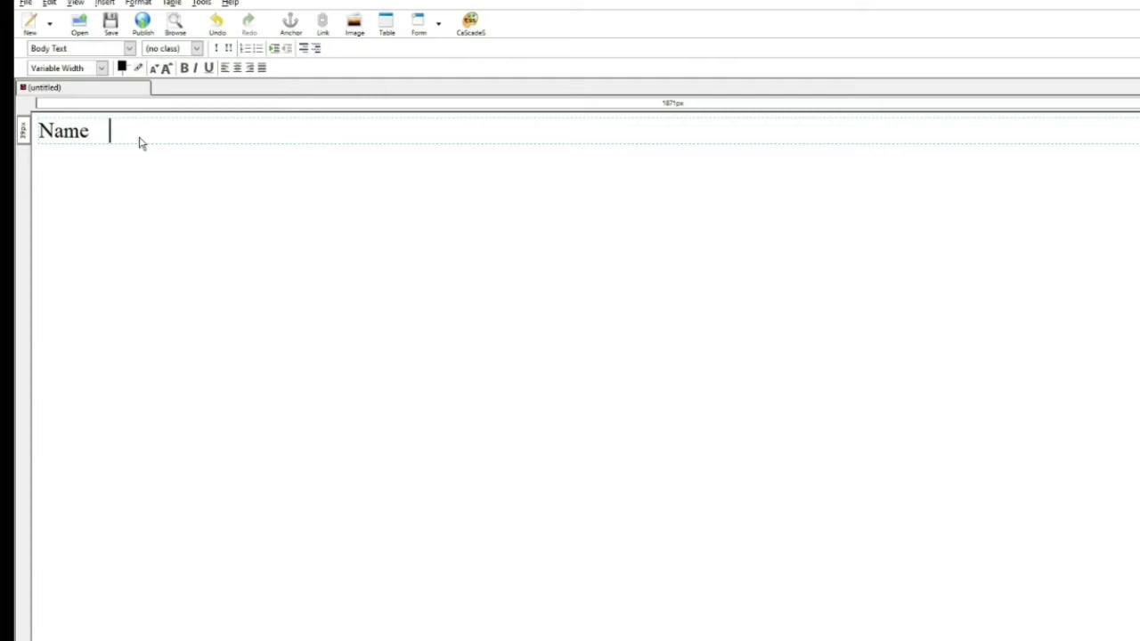
# Insert a text form field named name with a field size of 30 after the Name label, spaced by a tab
pyautogui.press('Tab')
pyautogui.click(104, 3)
pyautogui.moveTo(116, 43)
pyautogui.click(240, 60)
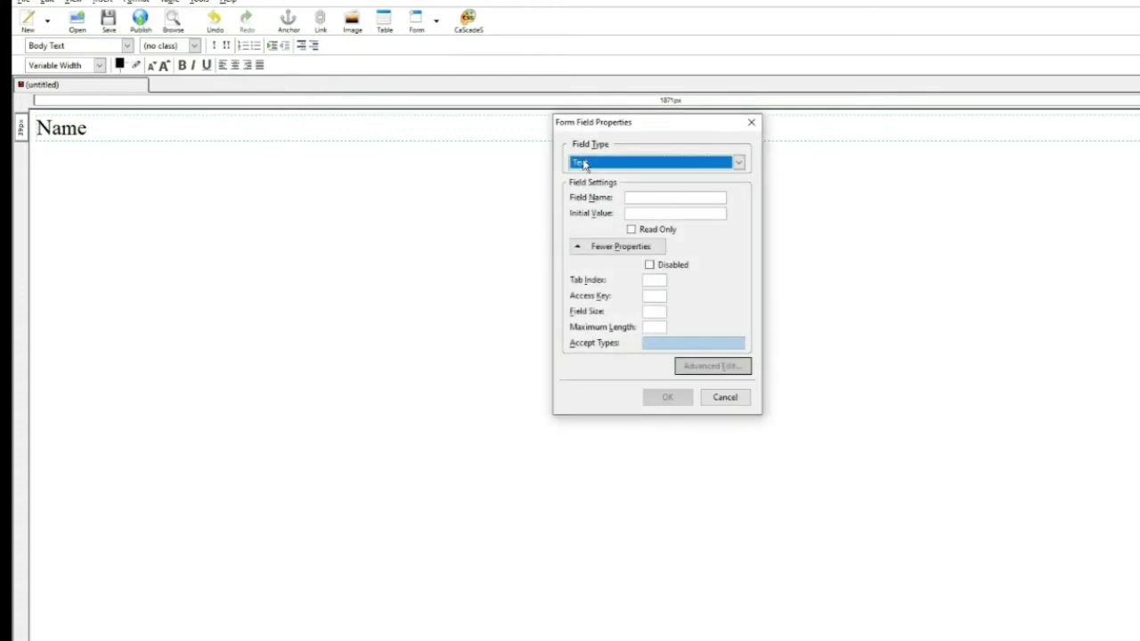
pyautogui.click(641, 198)
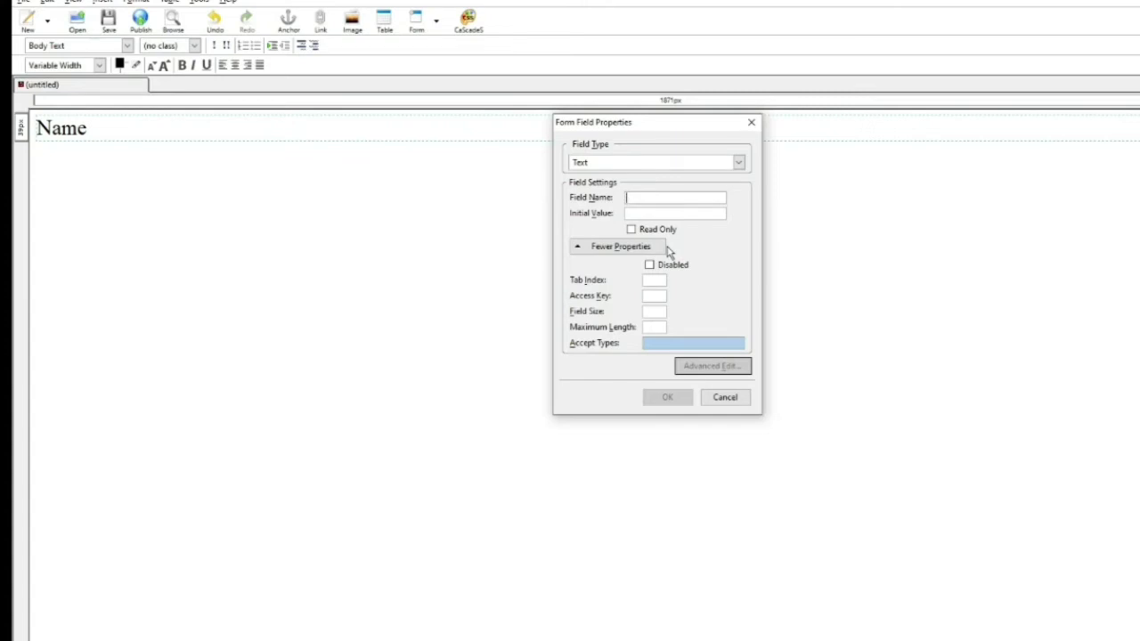
pyautogui.write('nam')
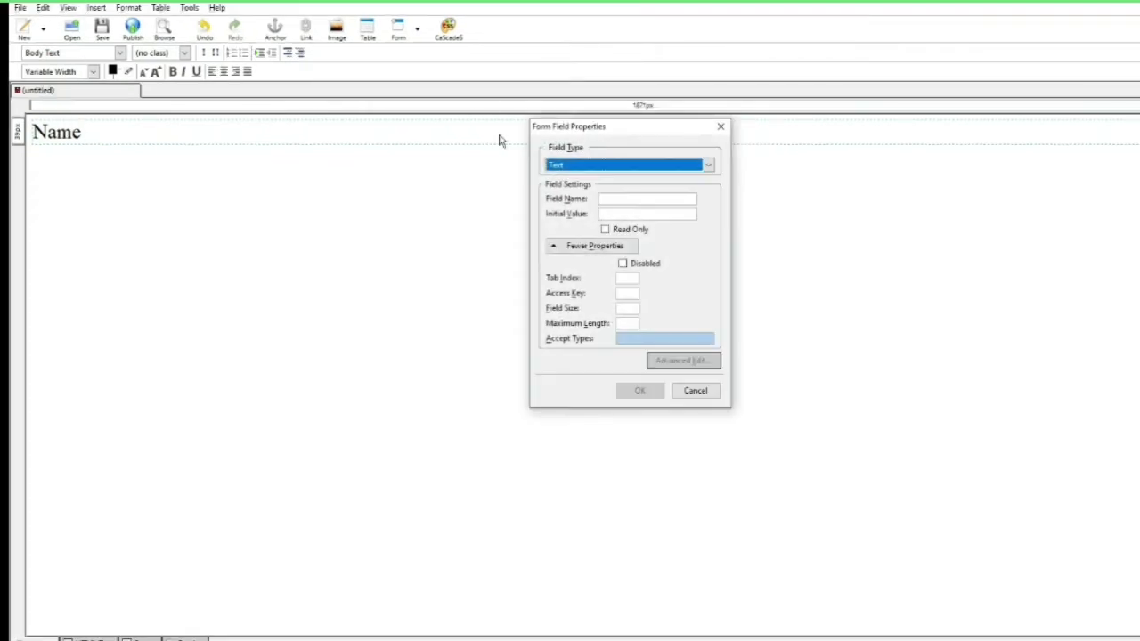
pyautogui.click(633, 199)
pyautogui.write('na')
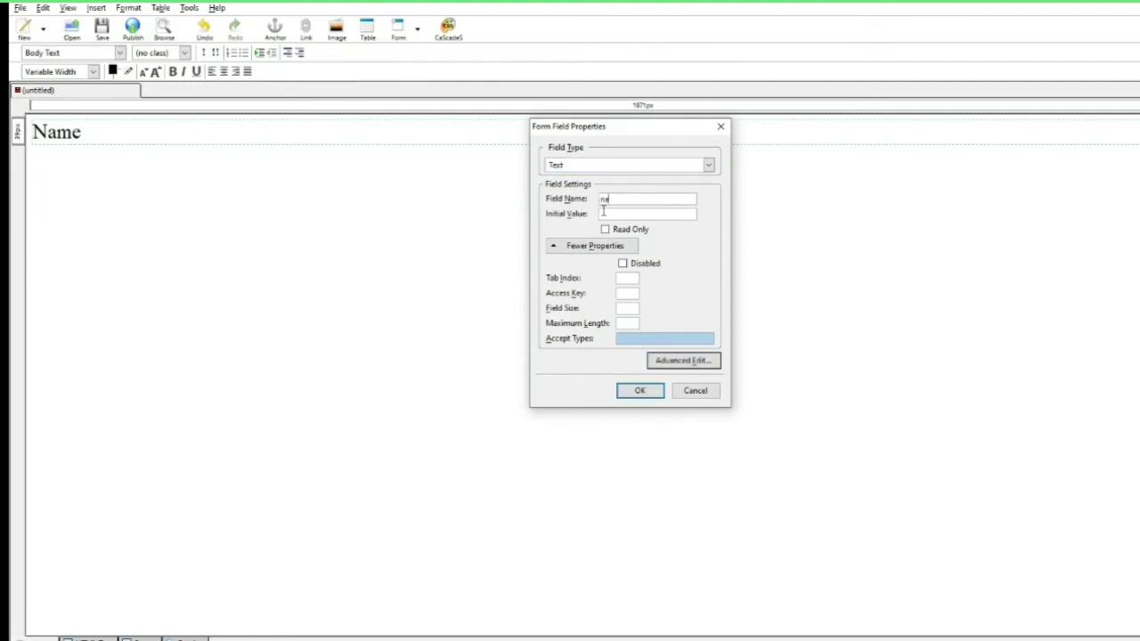
pyautogui.write('me')
pyautogui.click(633, 310)
pyautogui.write('30')
pyautogui.click(653, 392)
# Add the label Pincode two lines below the Name row, followed by a tab space
pyautogui.press('Return')
pyautogui.press('Return')
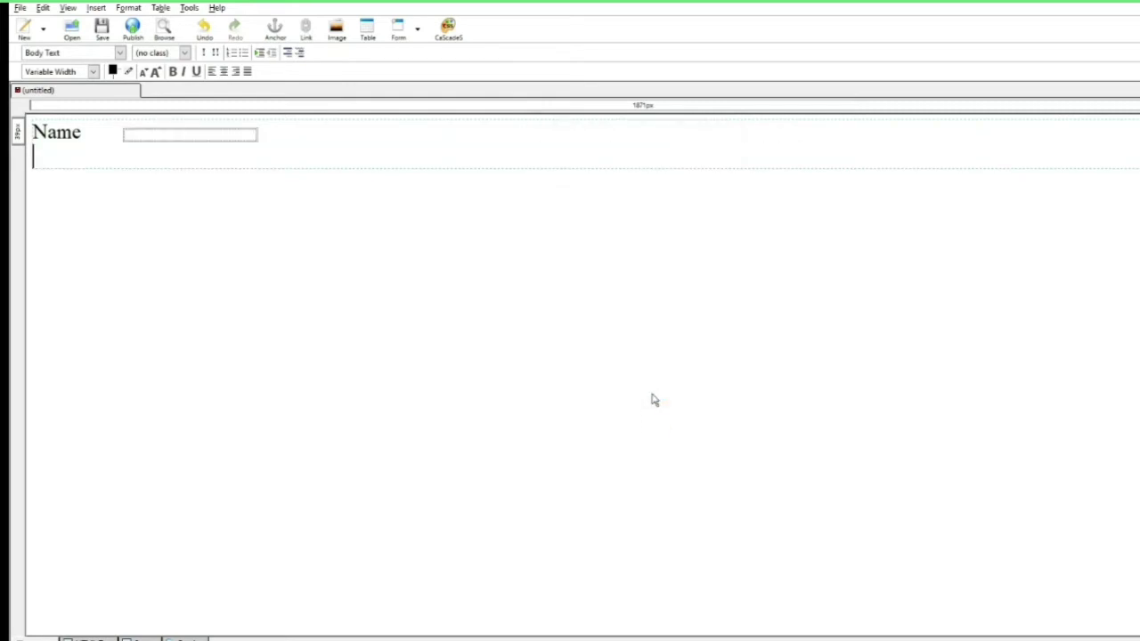
pyautogui.write('Pincode')
pyautogui.press('Tab')
# Insert a text form field named pincode with a field size of 30 after the Pincode label
pyautogui.click(96, 8)
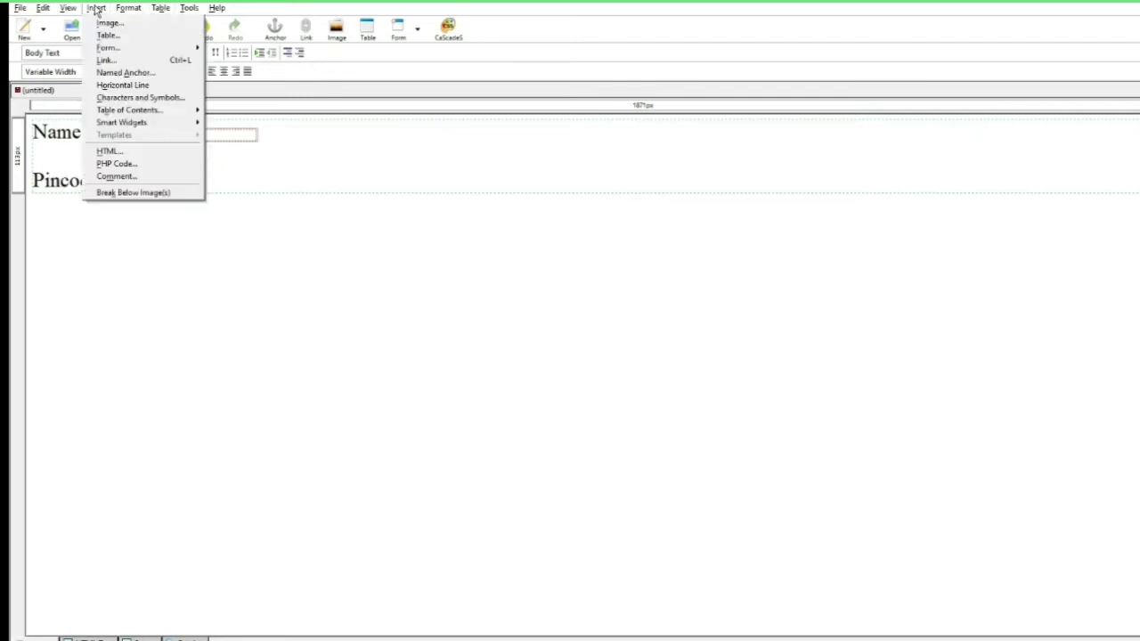
pyautogui.moveTo(111, 48)
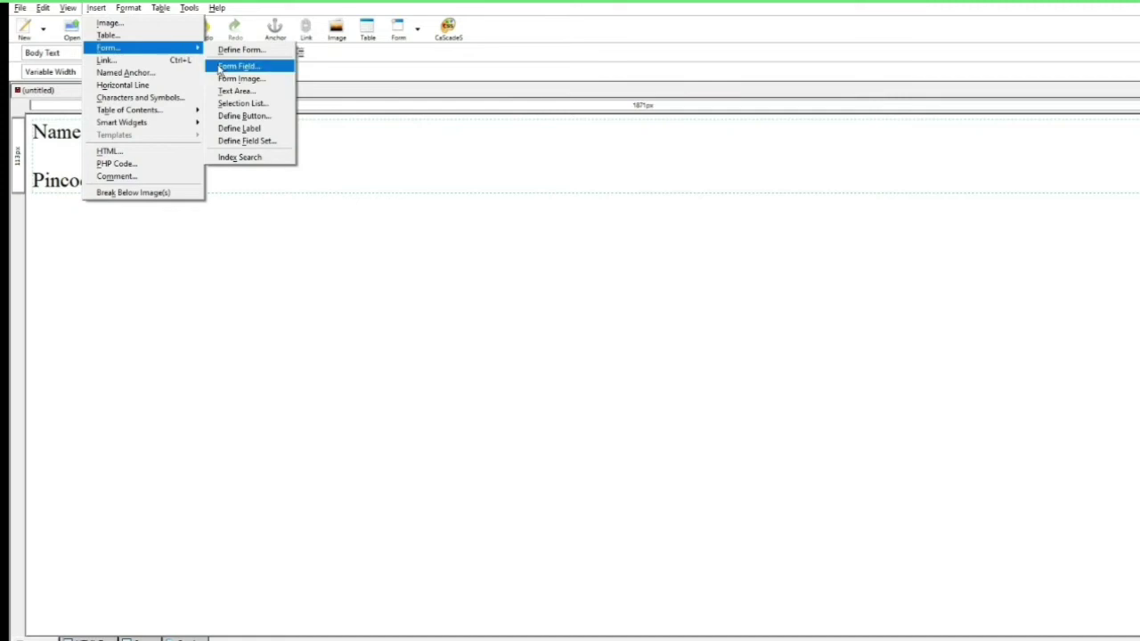
pyautogui.click(236, 66)
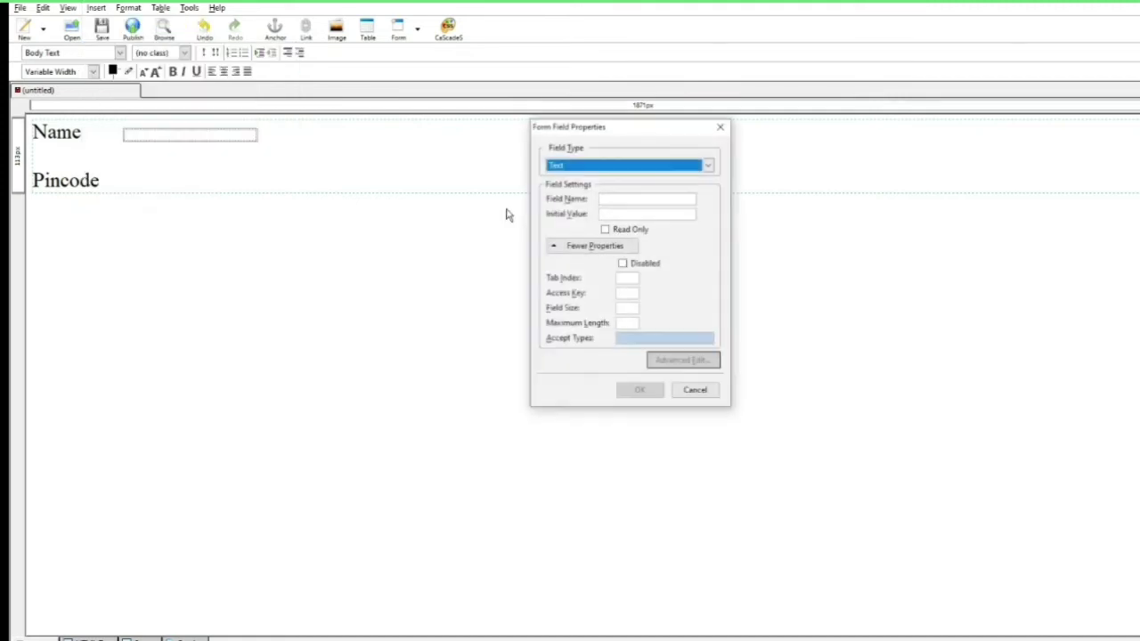
pyautogui.click(615, 199)
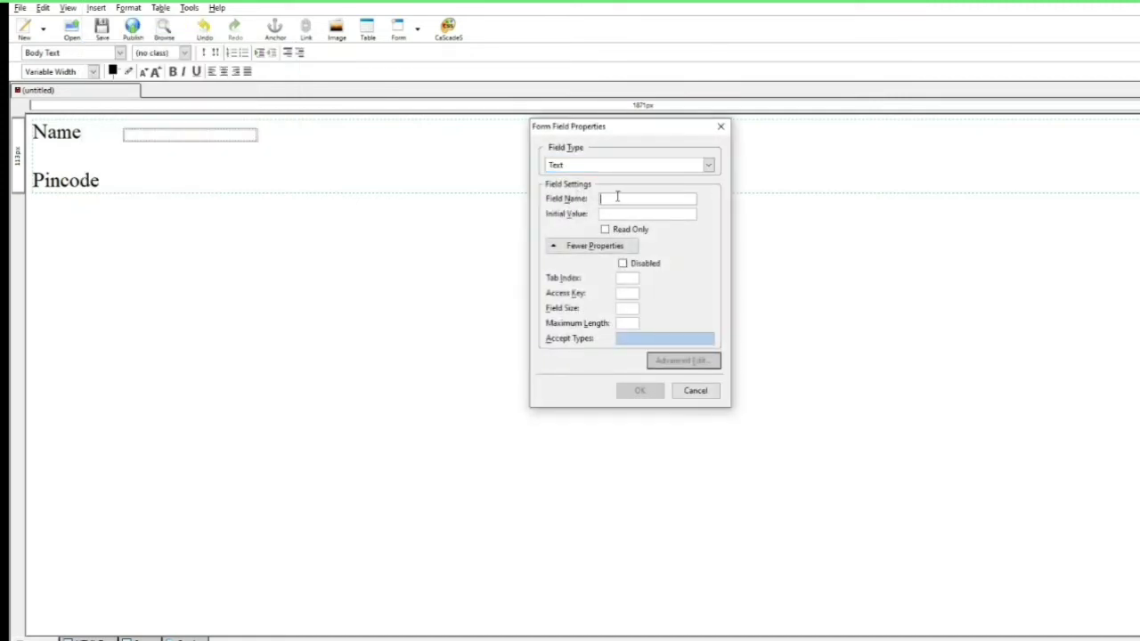
pyautogui.write('pincode')
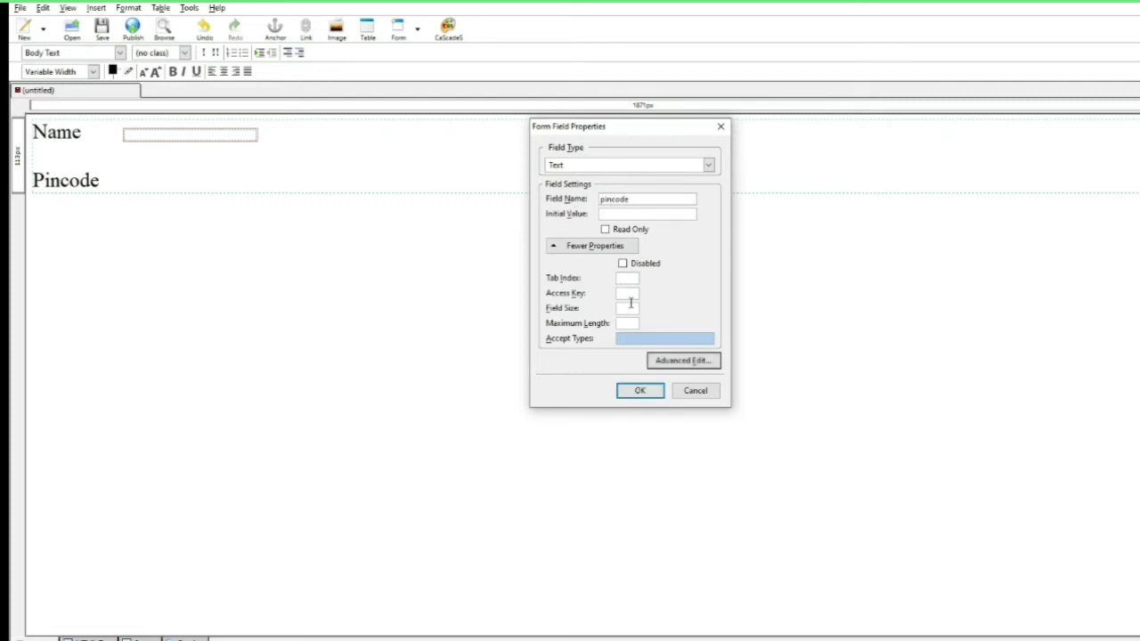
pyautogui.click(640, 391)
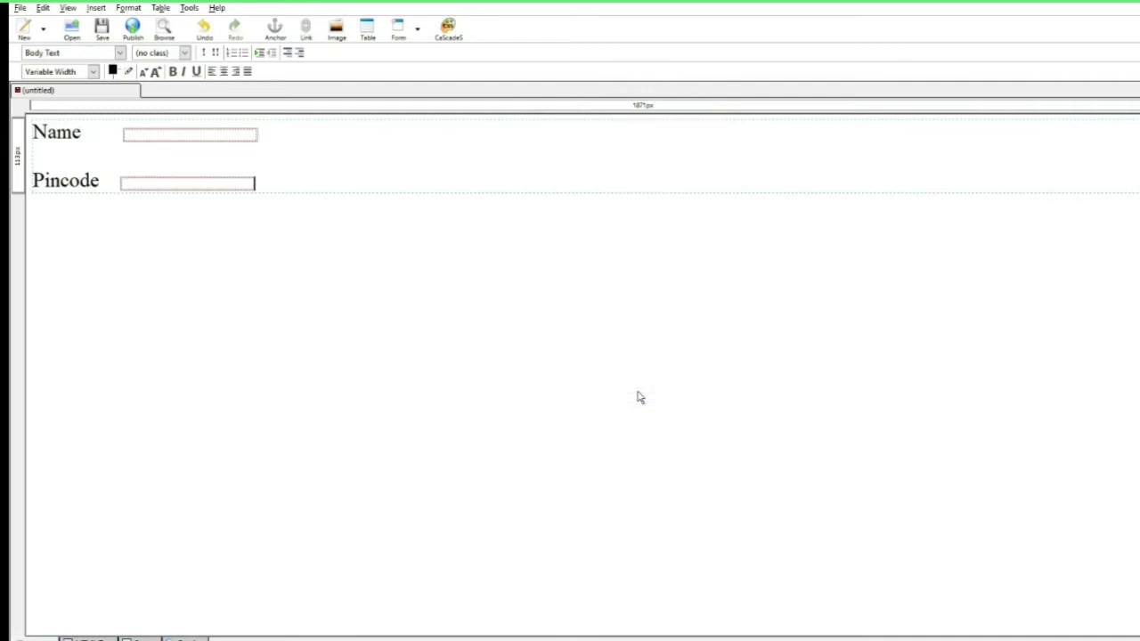
# Start a form field of type Submit Button two lines below the Pincode row, indented to line up with the text fields
pyautogui.press('Return')
pyautogui.press('Return')
pyautogui.press('Tab')
pyautogui.press('Tab')
pyautogui.press('Tab')
pyautogui.press('Tab')
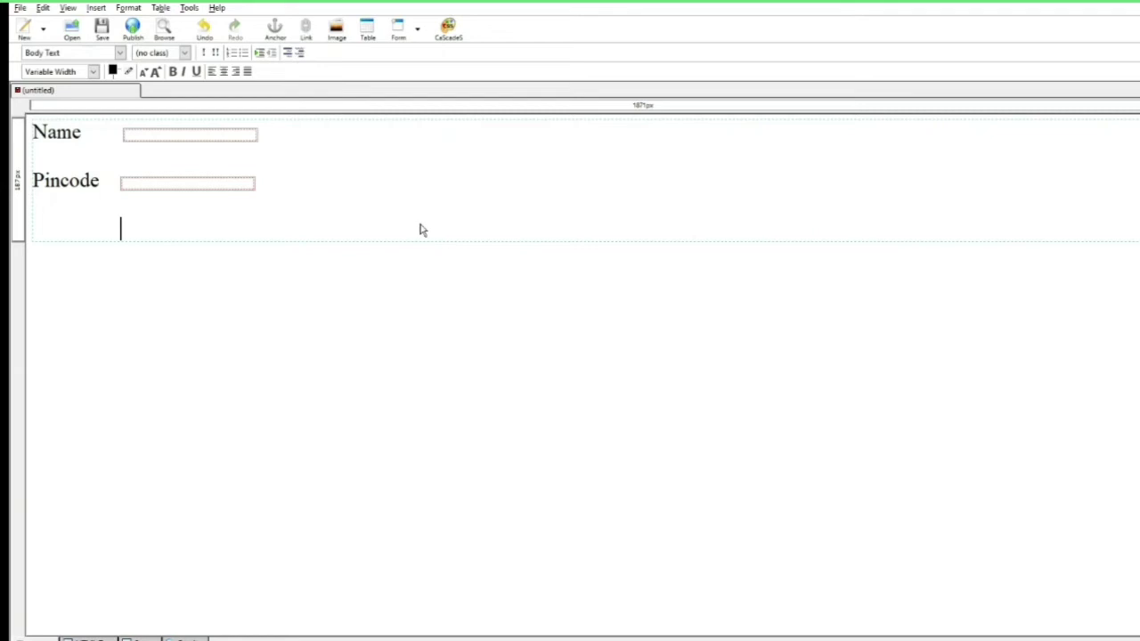
pyautogui.click(96, 8)
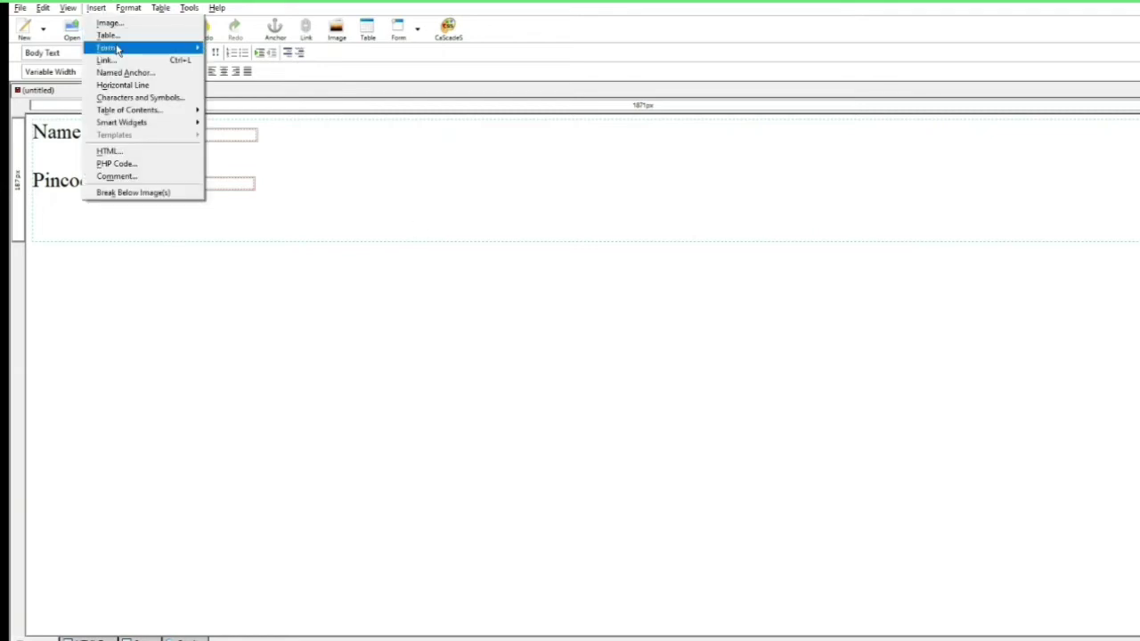
pyautogui.moveTo(117, 49)
pyautogui.click(254, 64)
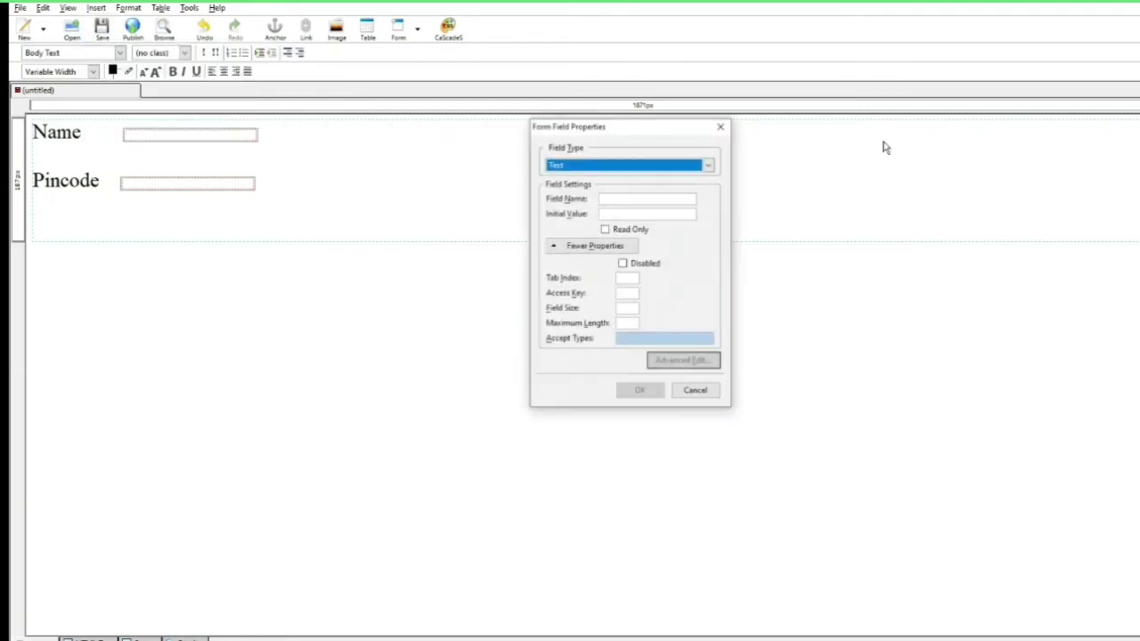
pyautogui.click(593, 166)
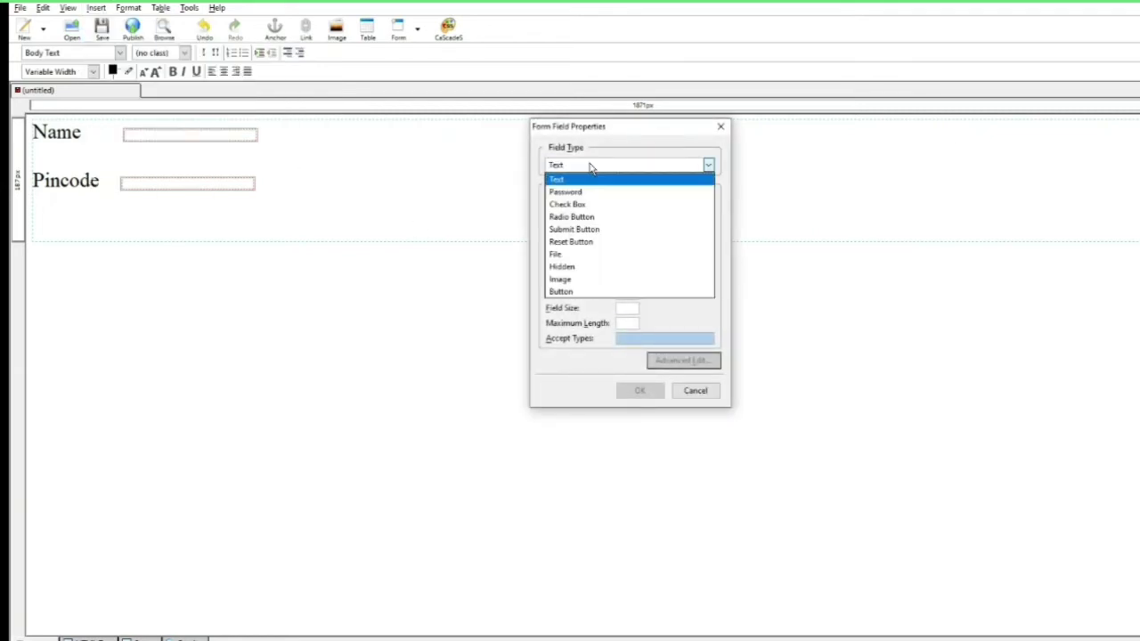
pyautogui.click(588, 234)
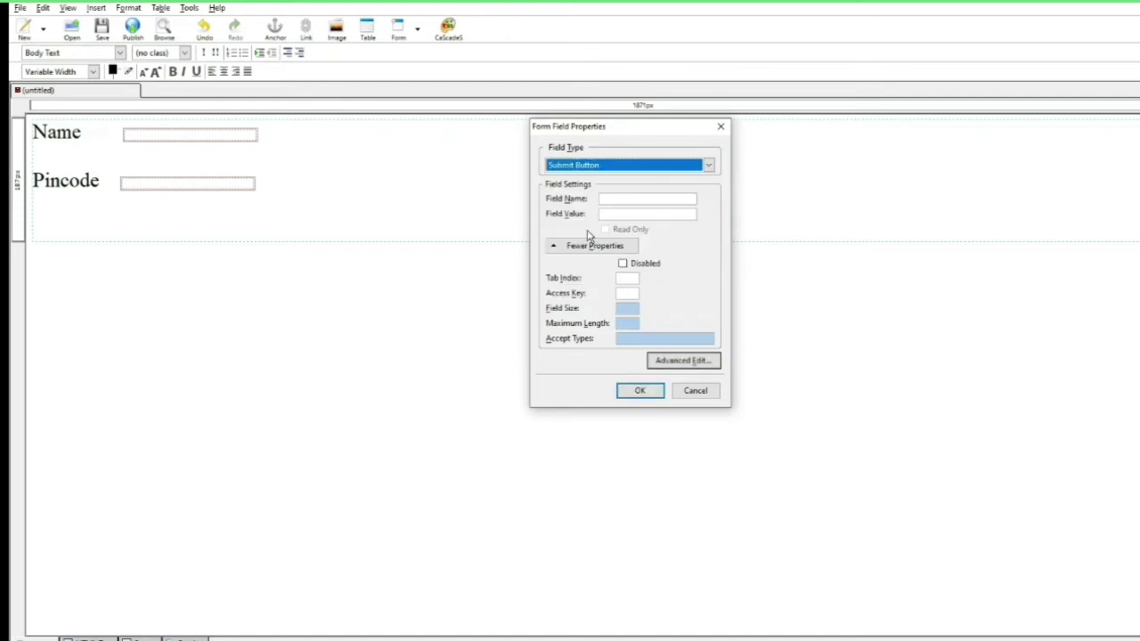
# Set the submit button's field name and field value to submit and place it in the form
pyautogui.click(611, 197)
pyautogui.write('submit')
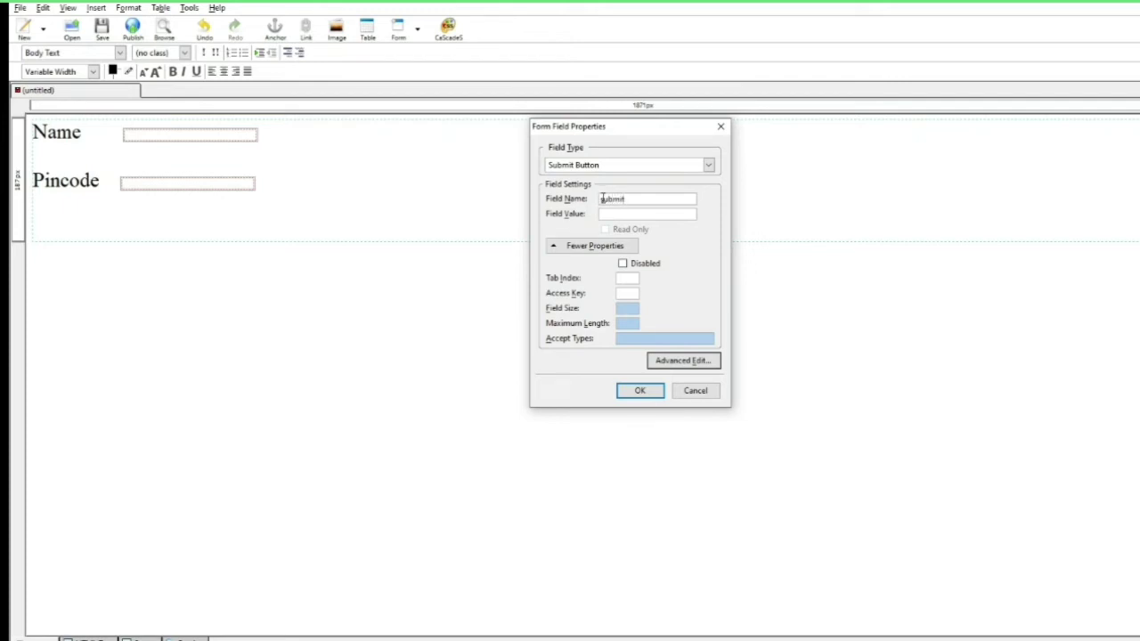
pyautogui.click(632, 215)
pyautogui.write('submit')
pyautogui.click(642, 393)
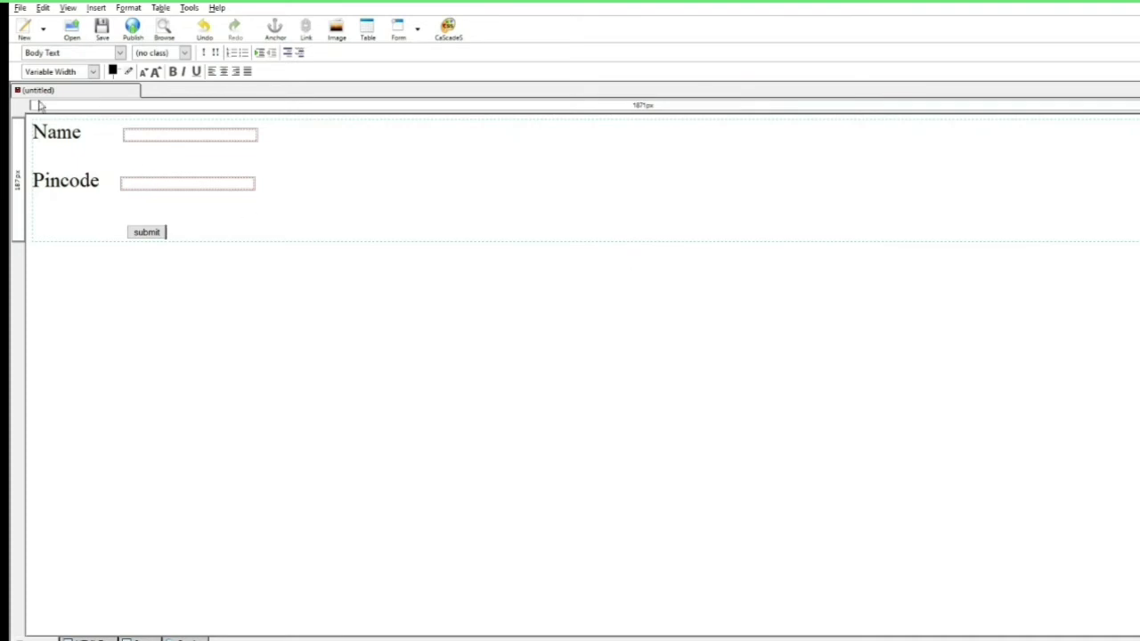
# Check the field names in the form field properties of the Name and Pincode text fields
pyautogui.click(188, 140)
pyautogui.doubleClick(198, 141)
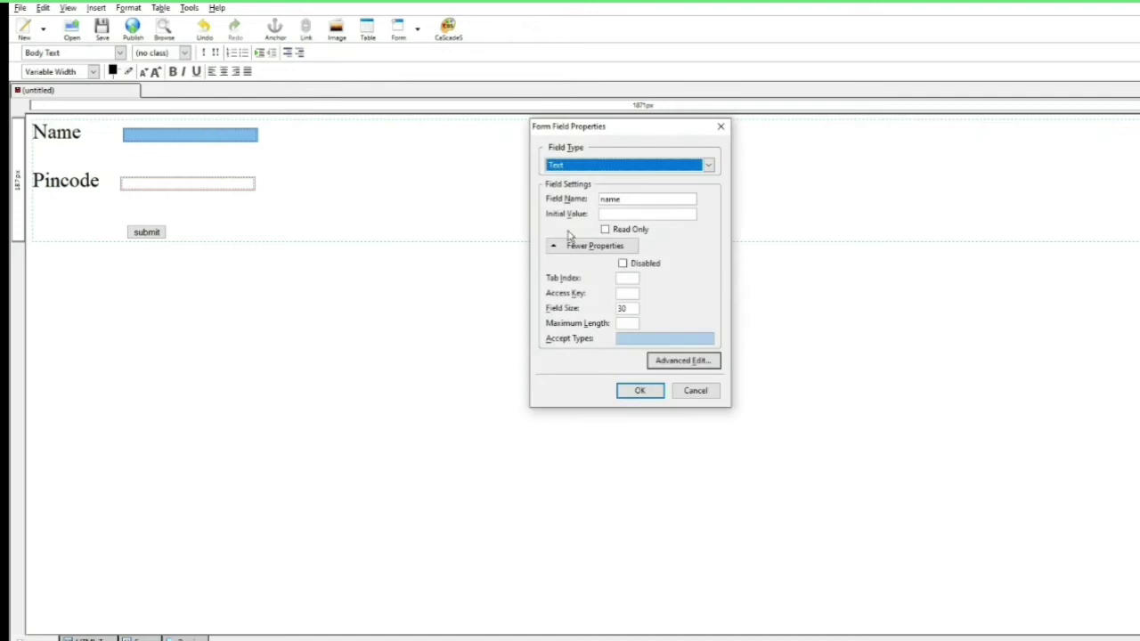
pyautogui.doubleClick(615, 199)
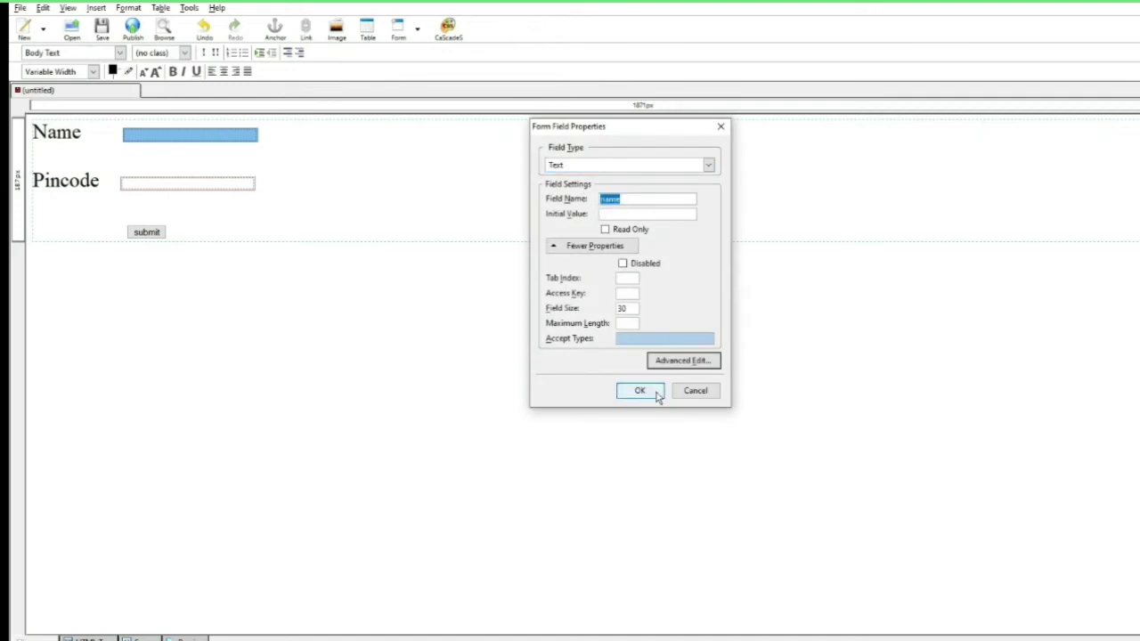
pyautogui.click(640, 391)
pyautogui.doubleClick(175, 186)
pyautogui.doubleClick(629, 198)
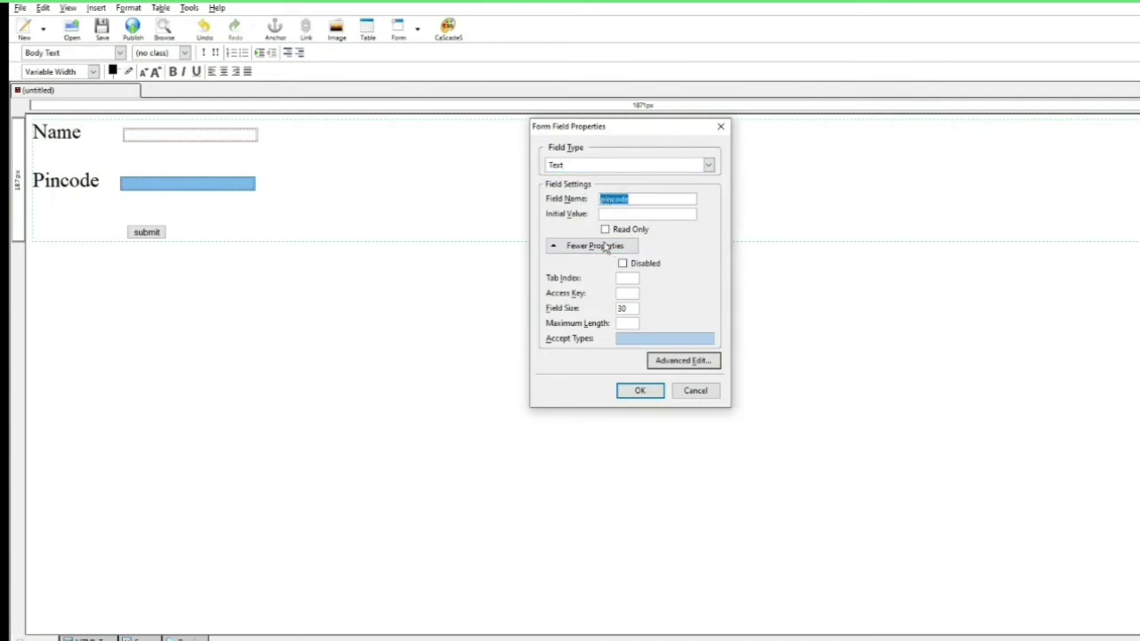
pyautogui.click(649, 390)
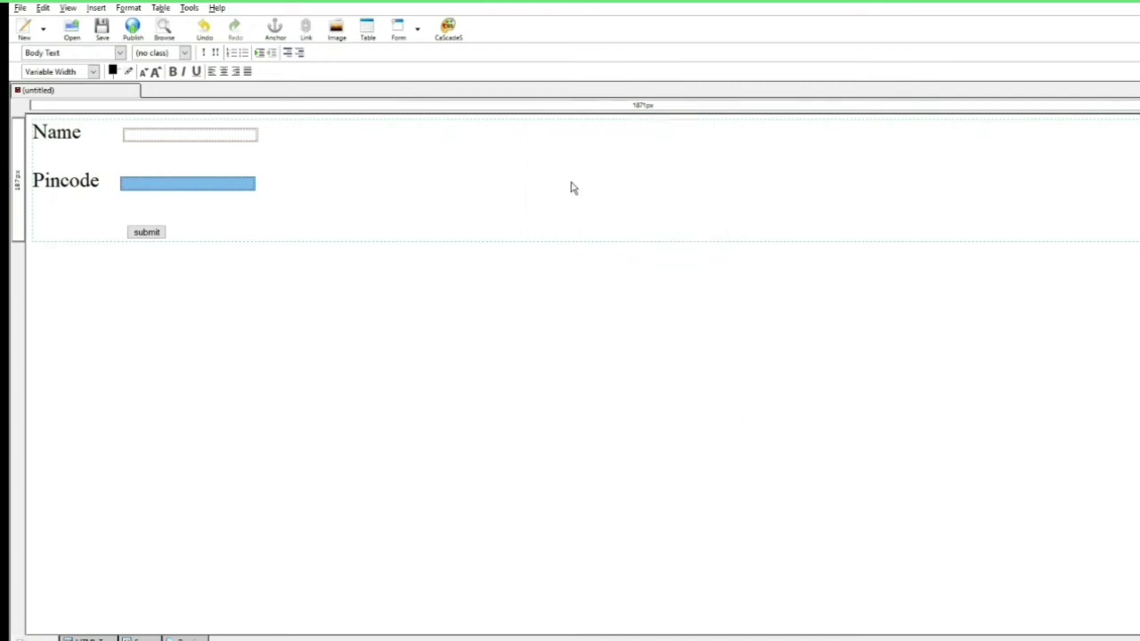
# Review the form's name, action URL and method, and its onsubmit JavaScript event in the advanced properties
pyautogui.doubleClick(573, 187)
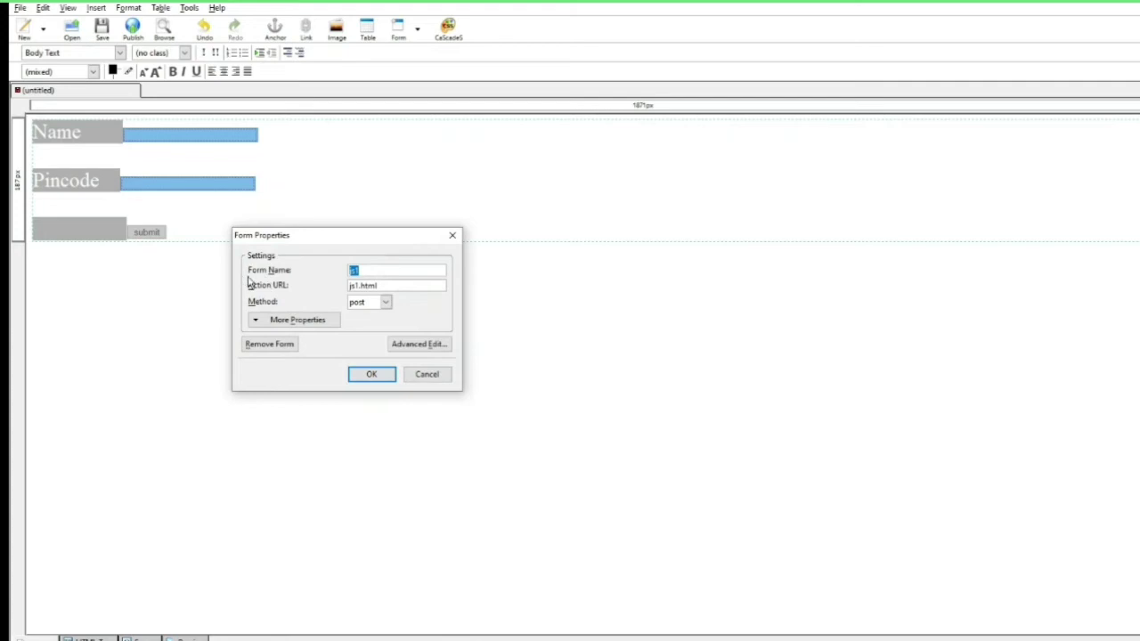
pyautogui.press('End')
pyautogui.click(417, 344)
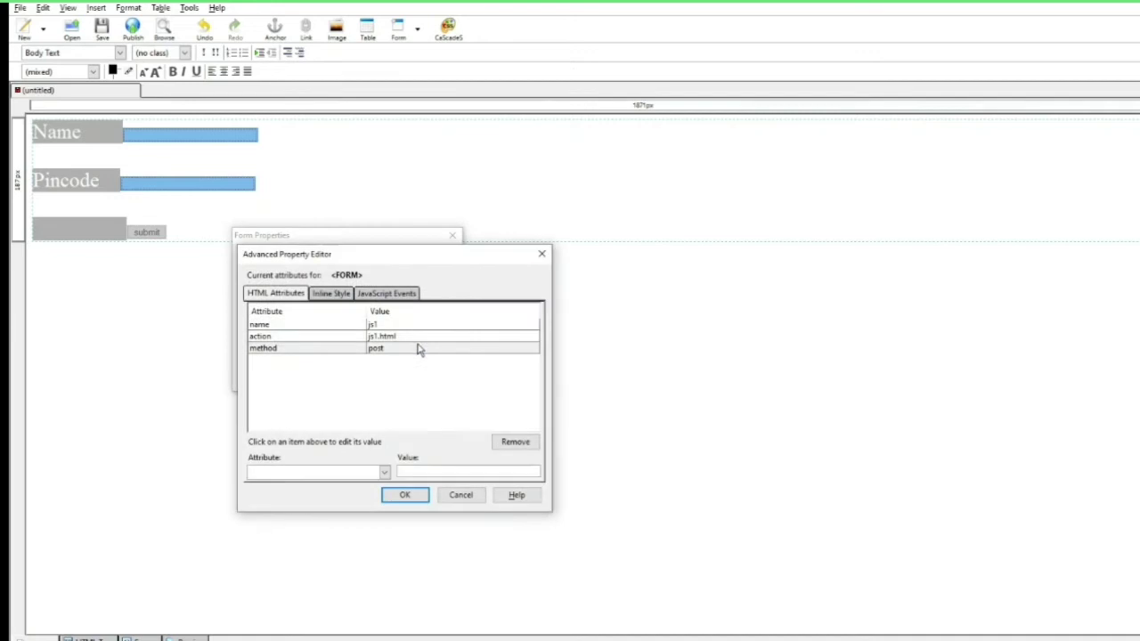
pyautogui.click(386, 295)
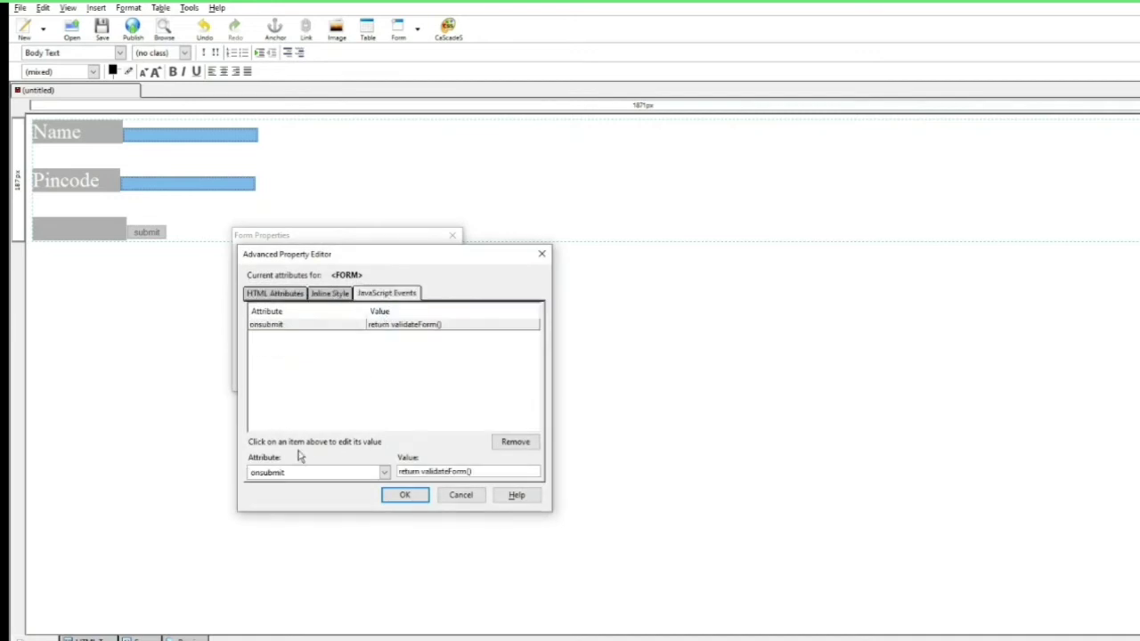
pyautogui.moveTo(488, 472); pyautogui.dragTo(381, 474)
pyautogui.click(428, 473)
pyautogui.moveTo(454, 470); pyautogui.dragTo(448, 472)
pyautogui.moveTo(474, 472); pyautogui.dragTo(392, 472)
pyautogui.click(417, 499)
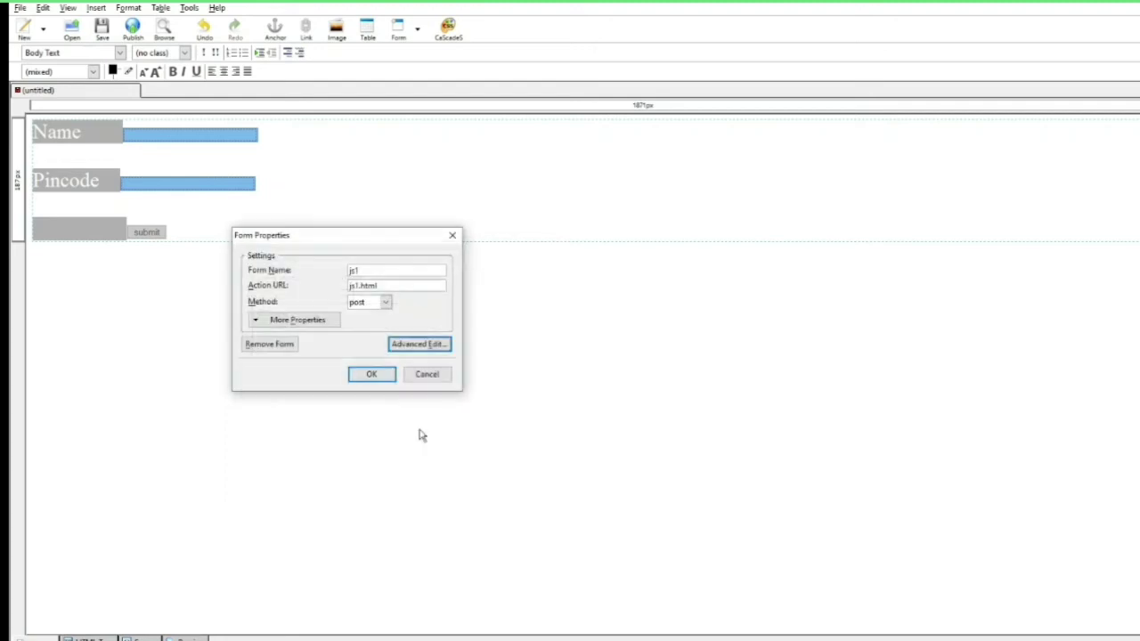
pyautogui.click(384, 376)
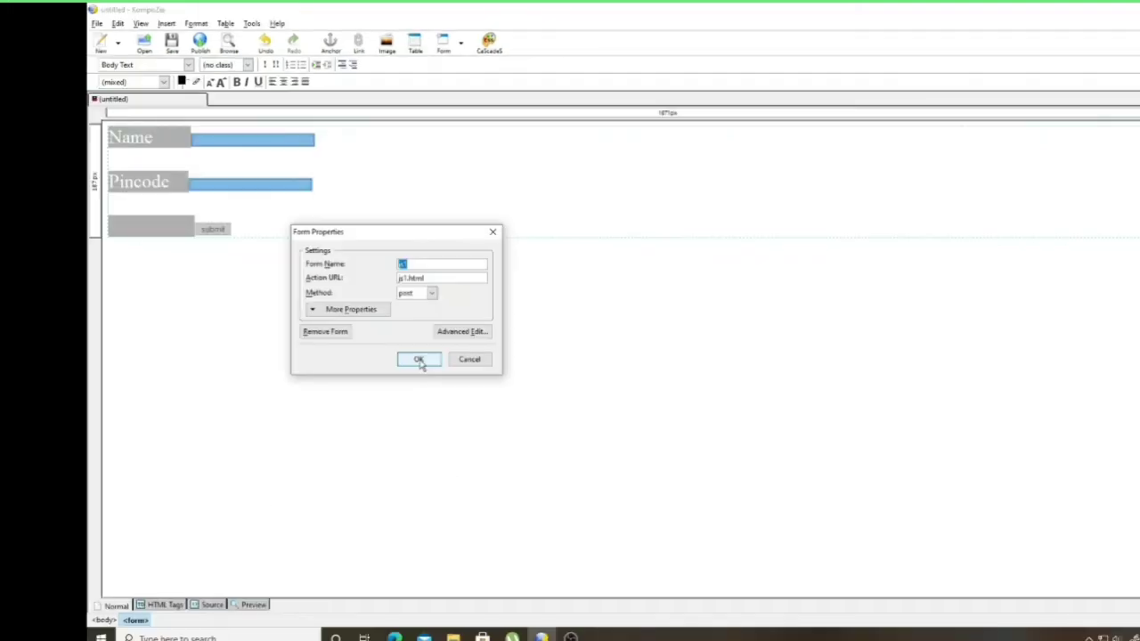
pyautogui.click(419, 360)
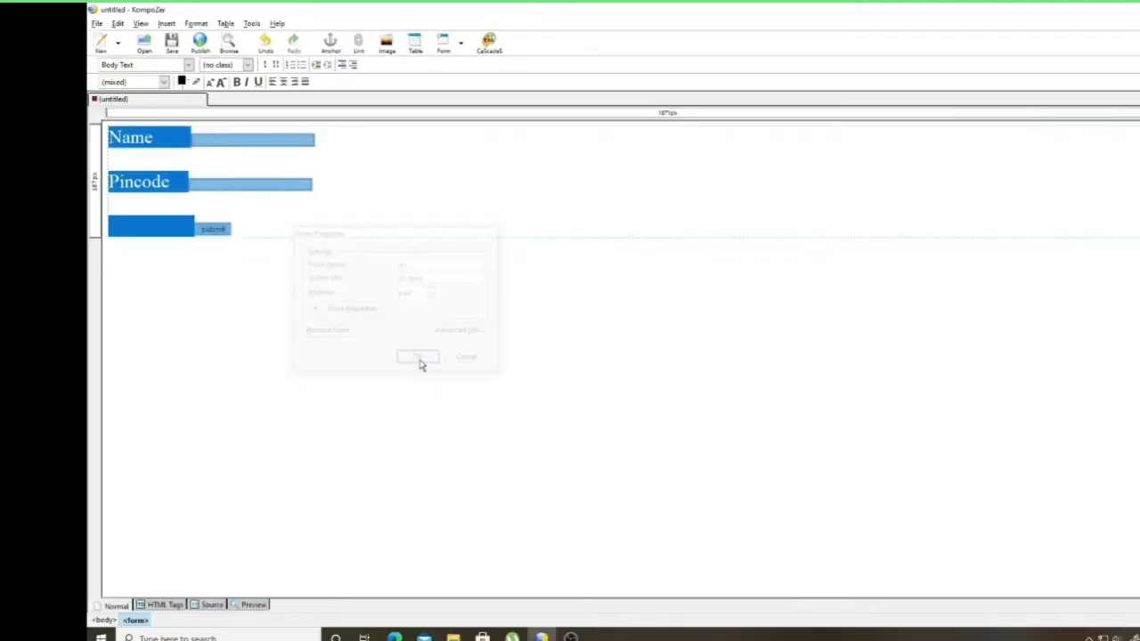
# Show the page's HTML source and insert an empty line right after the opening body tag
pyautogui.click(214, 608)
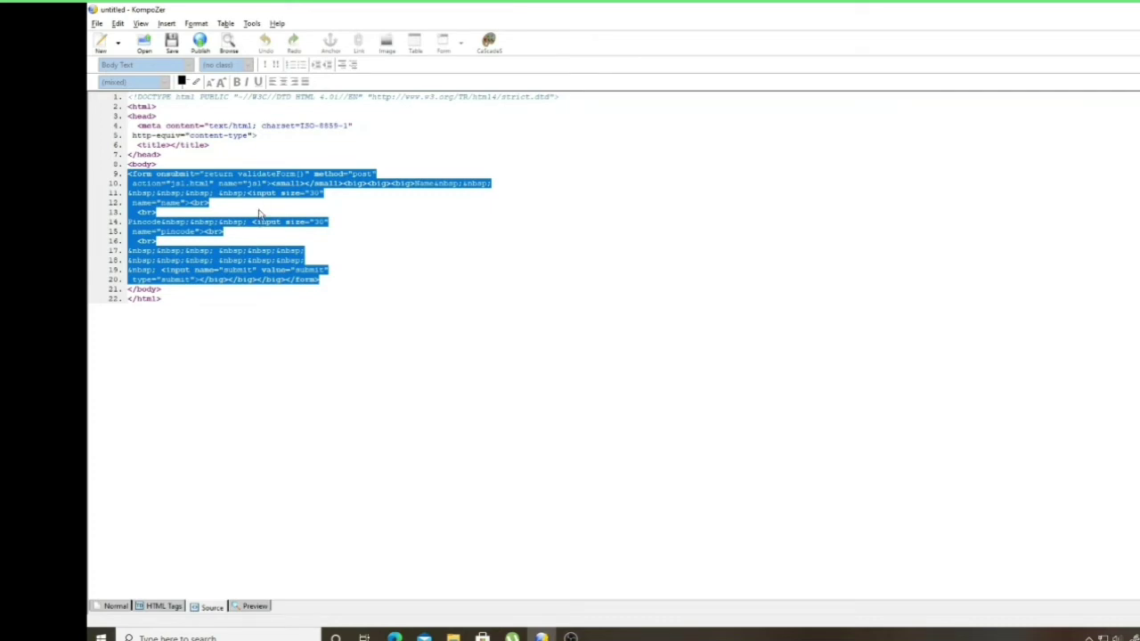
pyautogui.click(169, 166)
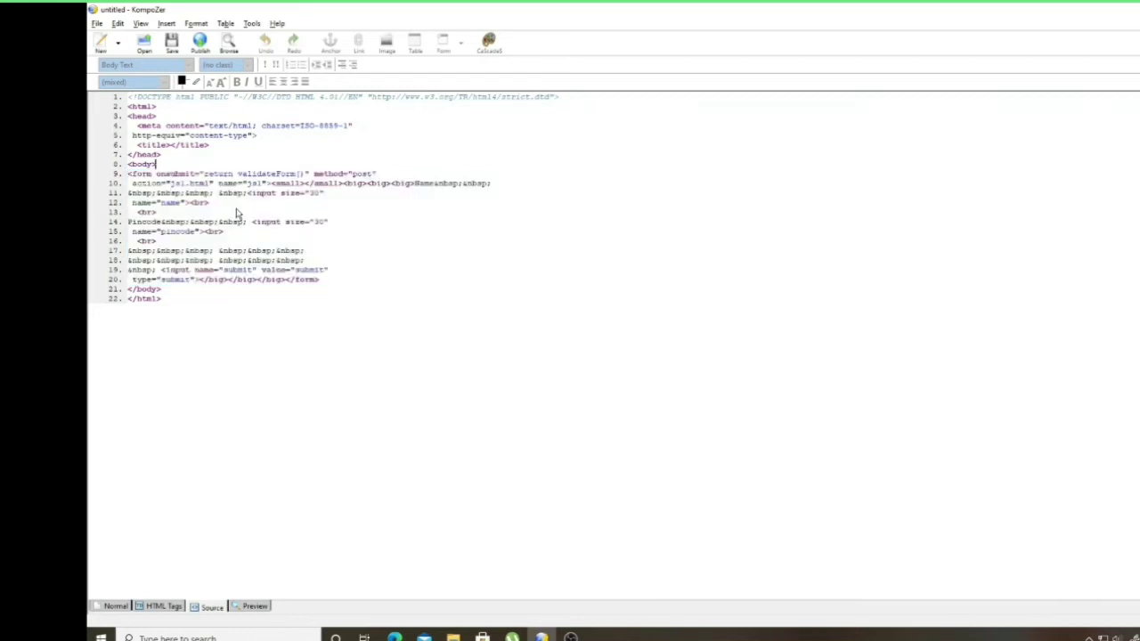
pyautogui.press('Return')
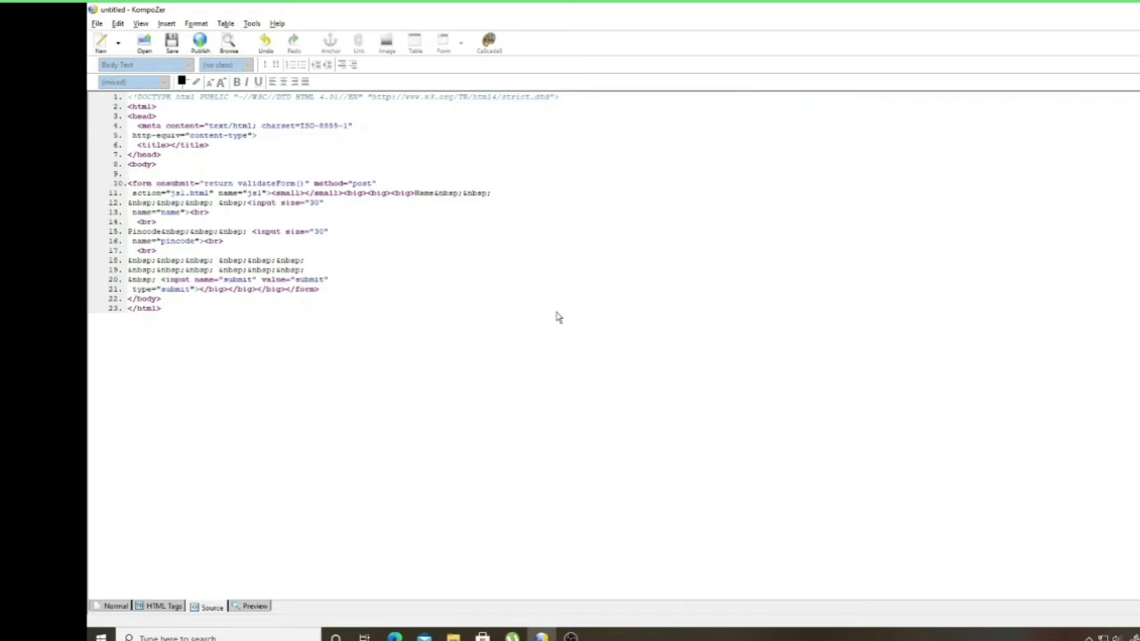
# Open the code text file from the desktop in Notepad and copy the whole script block, from <script> to </script>
pyautogui.press('super+d')
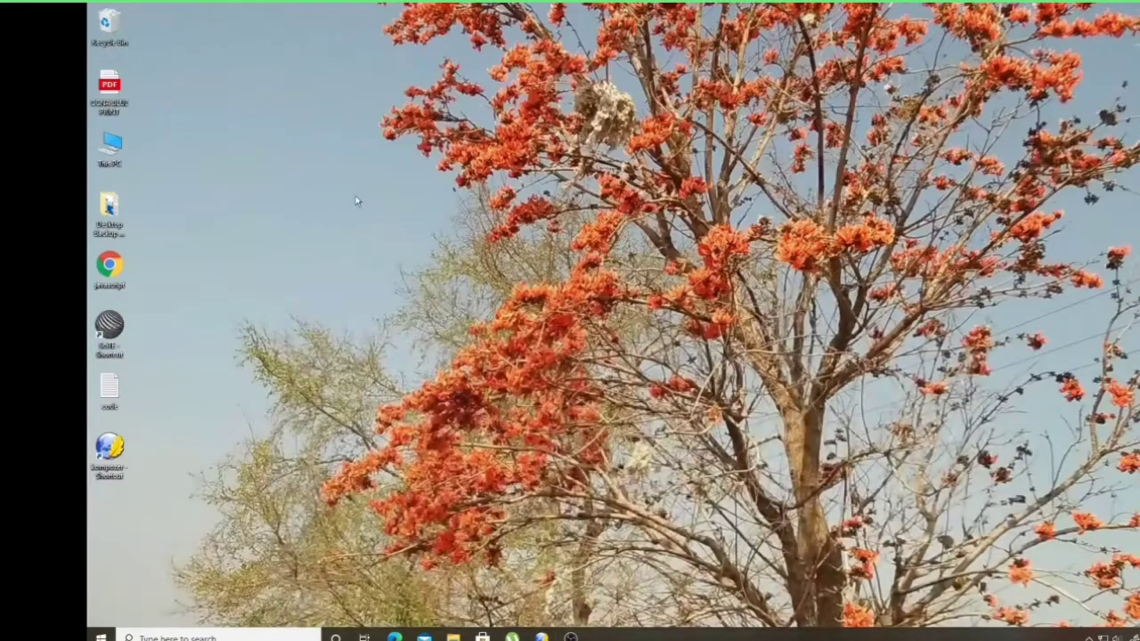
pyautogui.doubleClick(110, 386)
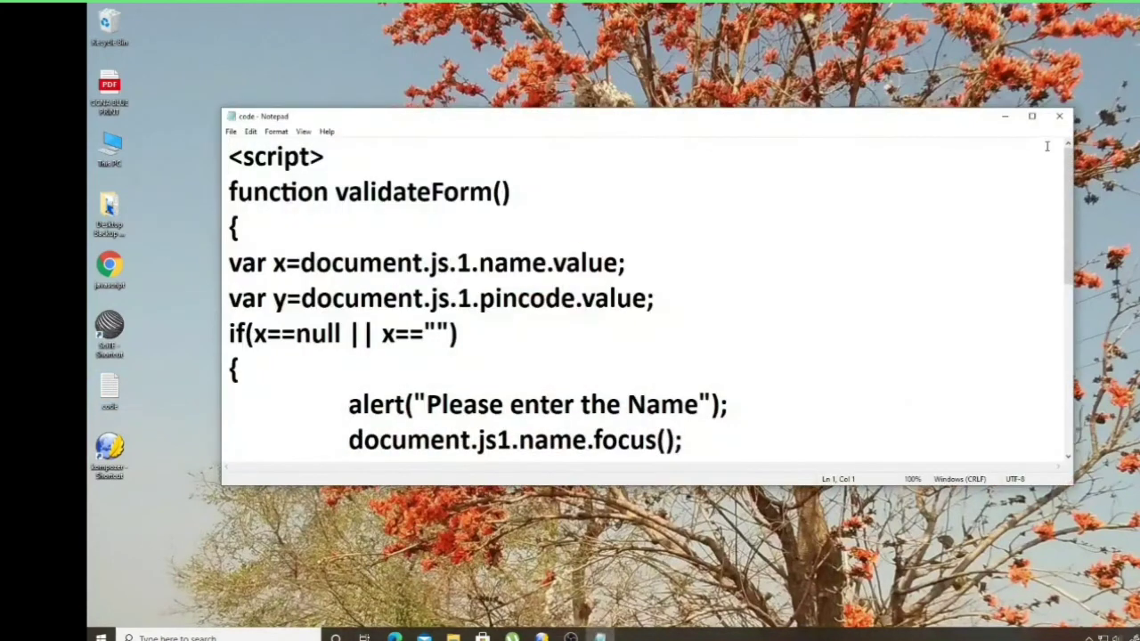
pyautogui.click(1032, 115)
pyautogui.scroll(-2, 334, 214)
pyautogui.scroll(2, 334, 214)
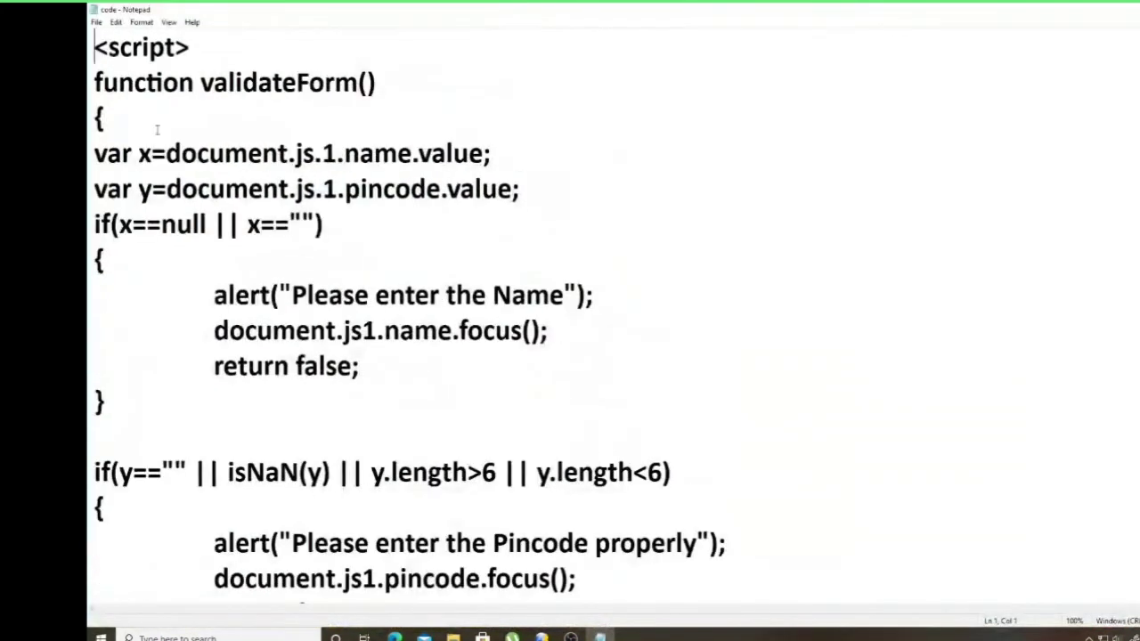
pyautogui.moveTo(94, 48); pyautogui.dragTo(214, 595)
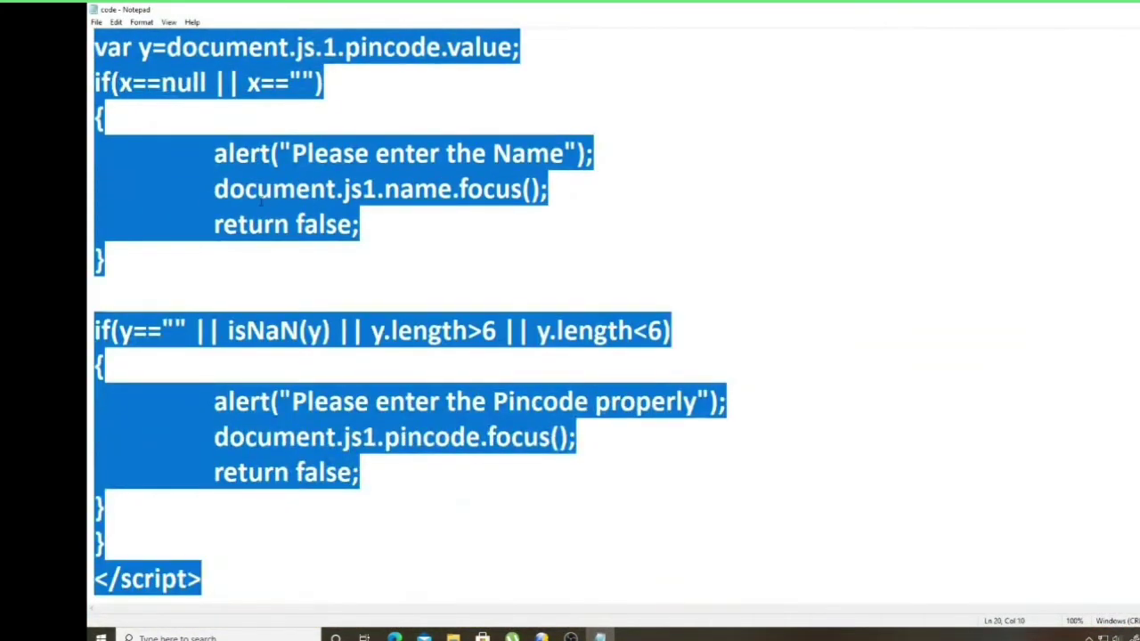
pyautogui.click(115, 21)
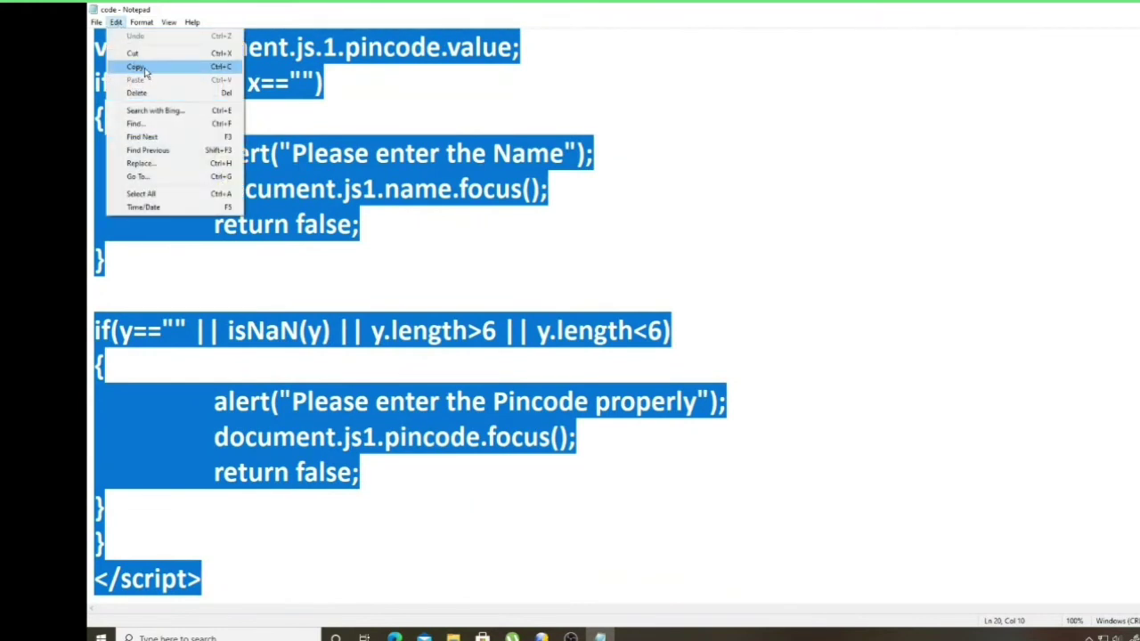
pyautogui.click(135, 67)
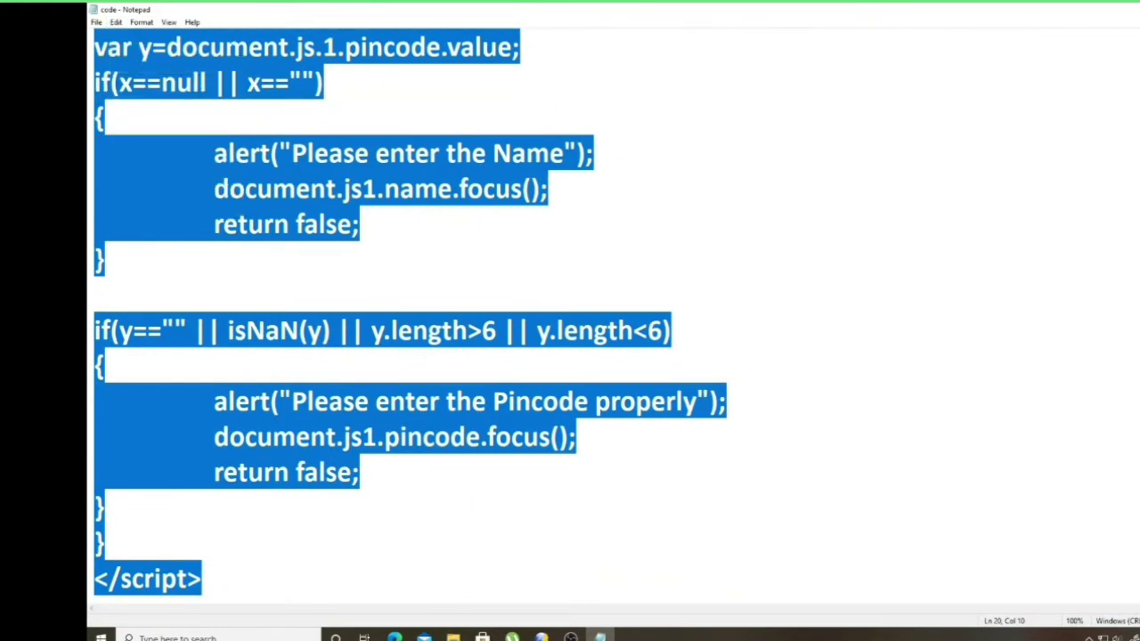
# Switch back to KompoZer and paste the copied script into the empty line below the opening body tag
pyautogui.press('super+d')
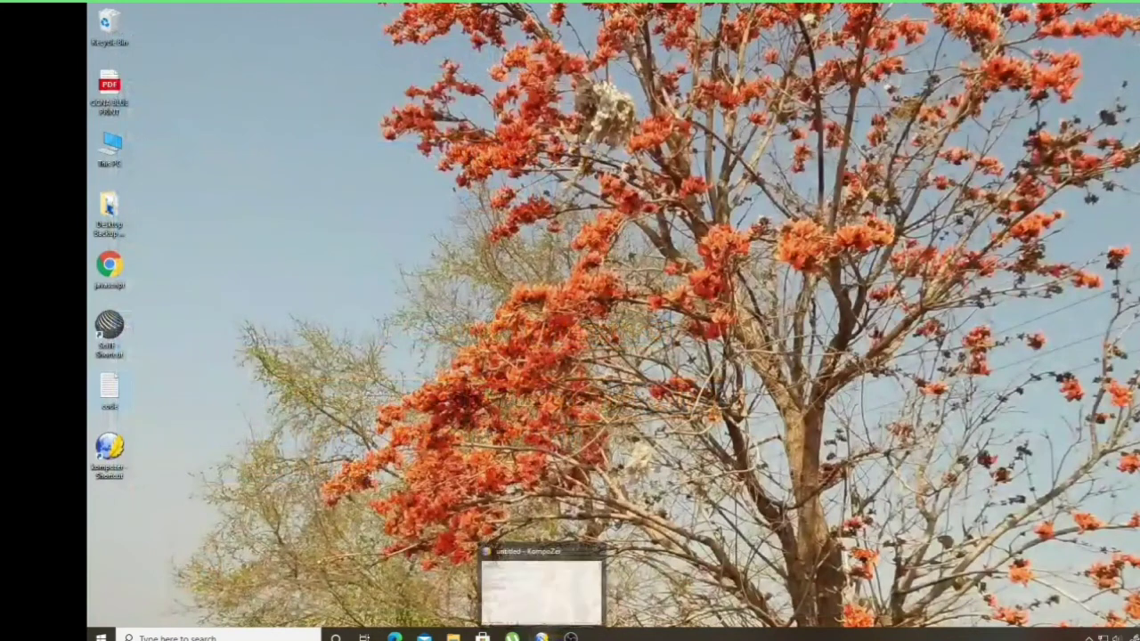
pyautogui.click(541, 636)
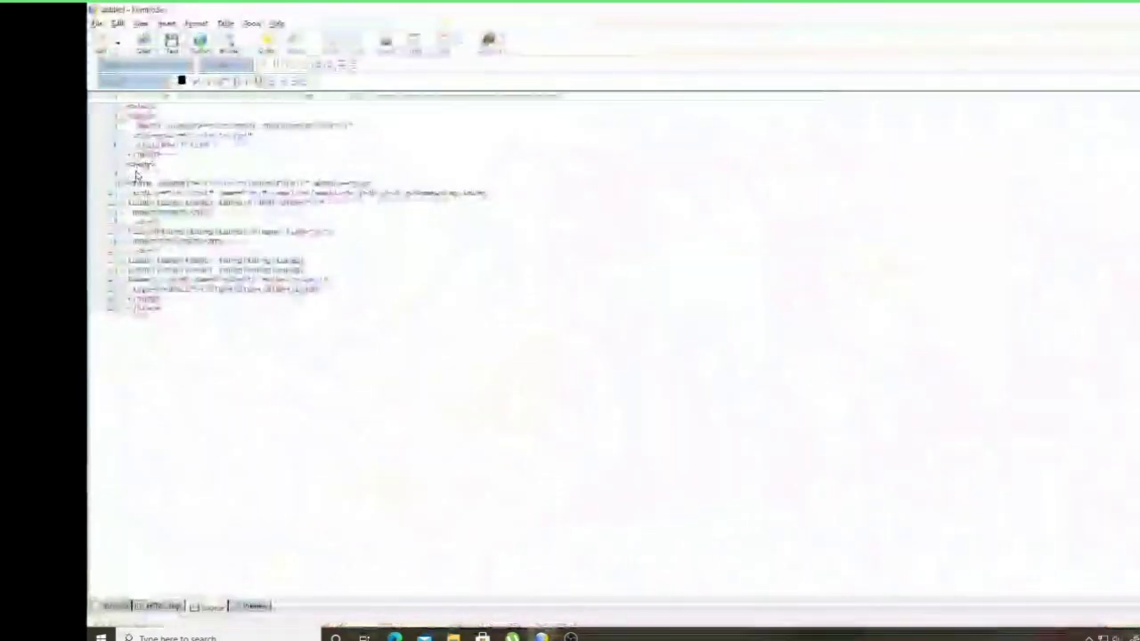
pyautogui.rightClick(136, 174)
pyautogui.click(165, 229)
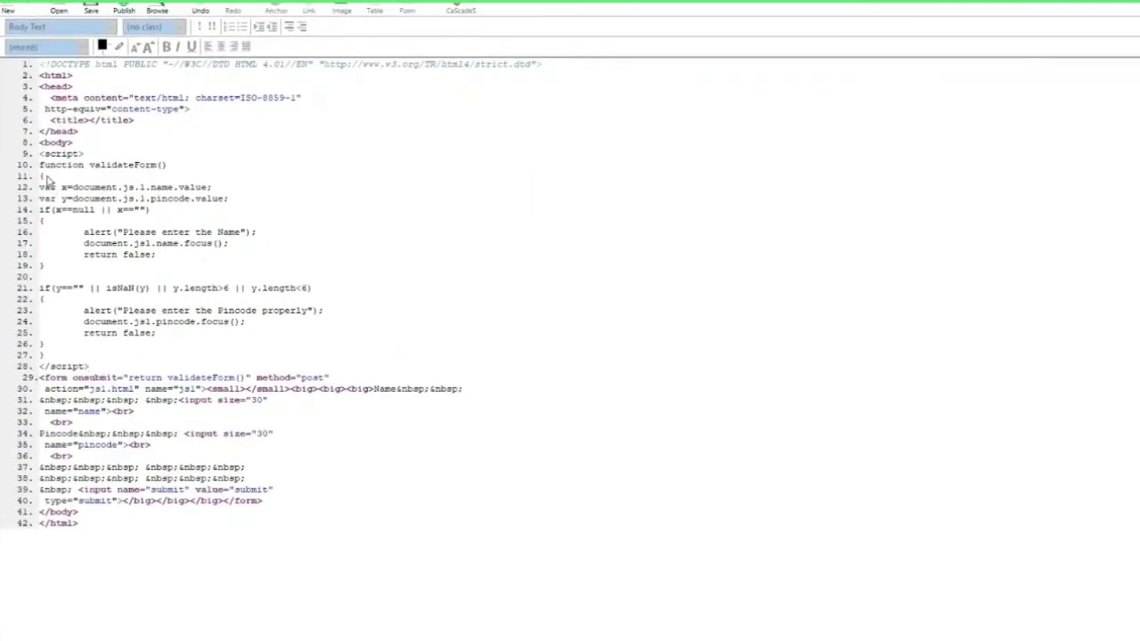
# Correct the form reference in the var x and var y lines to document.js1 by removing the extra dot
pyautogui.click(140, 188)
pyautogui.press('BackSpace')
pyautogui.click(140, 199)
pyautogui.press('BackSpace')
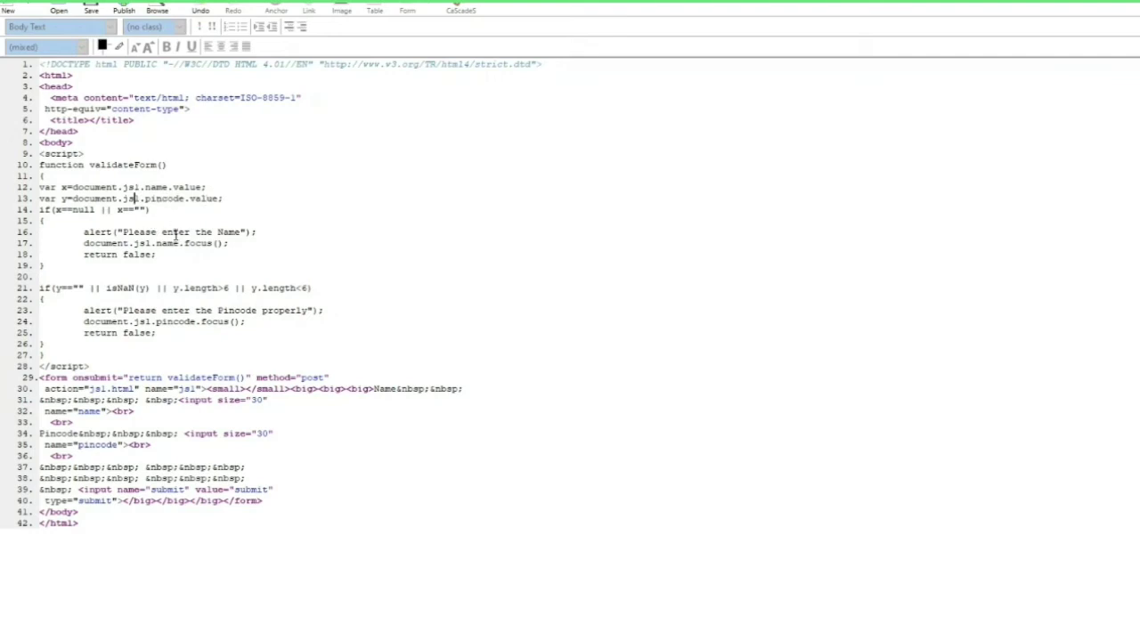
# Examine the js1 form references, the name and pincode field references and the validateForm function name in the script
pyautogui.doubleClick(129, 187)
pyautogui.doubleClick(129, 199)
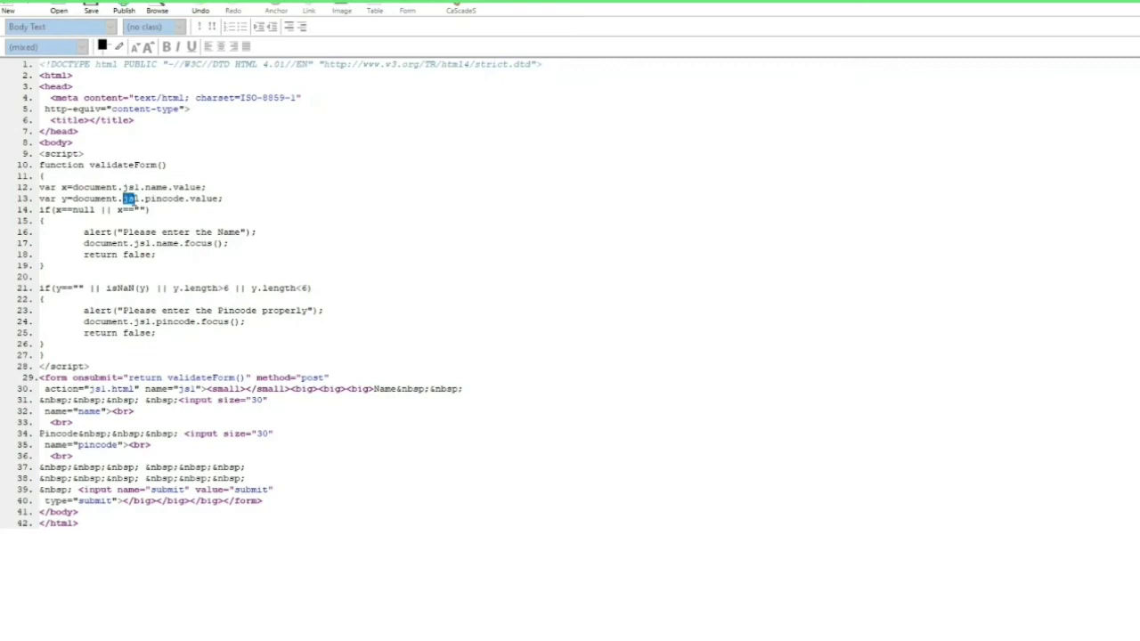
pyautogui.doubleClick(143, 243)
pyautogui.moveTo(145, 188); pyautogui.dragTo(185, 199)
pyautogui.moveTo(90, 165); pyautogui.dragTo(157, 166)
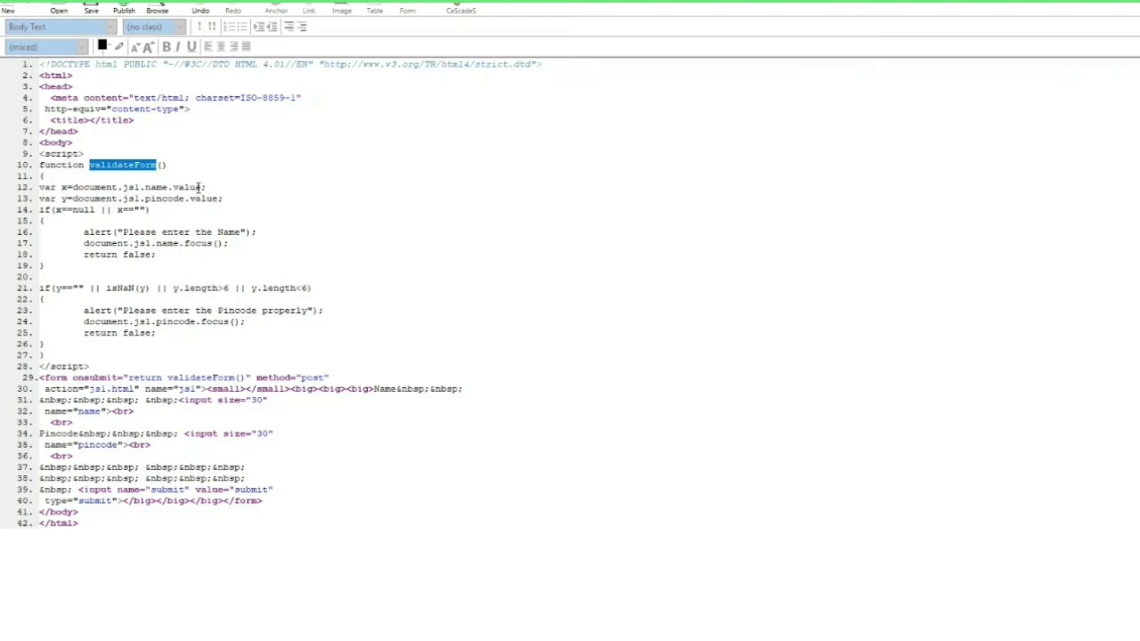
pyautogui.click(220, 302)
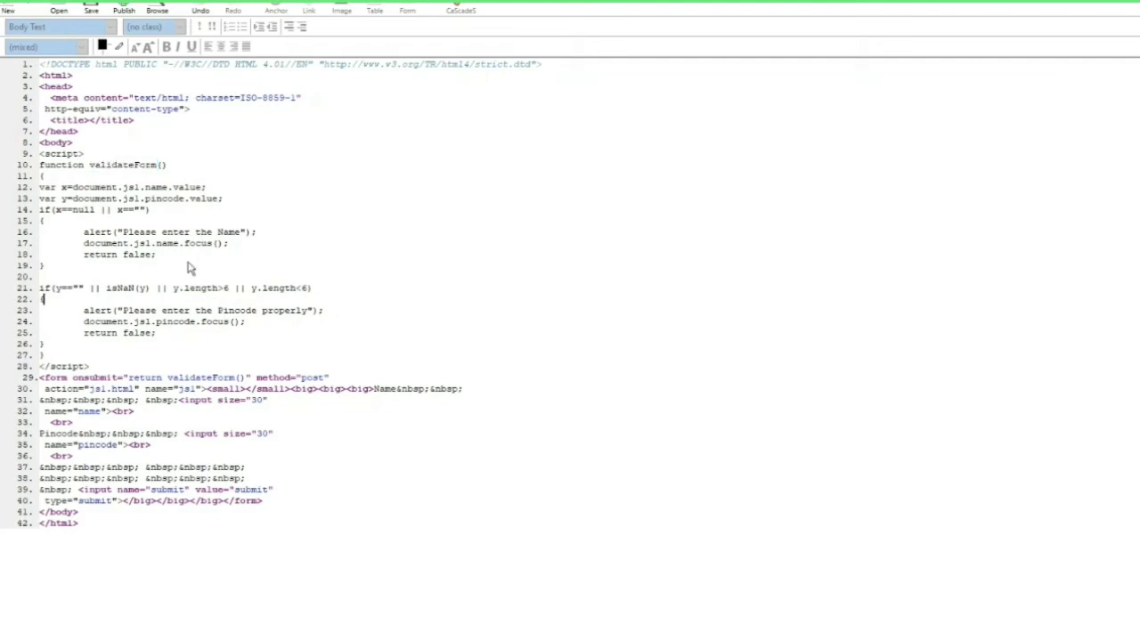
pyautogui.moveTo(134, 244); pyautogui.dragTo(180, 244)
pyautogui.moveTo(134, 322); pyautogui.dragTo(193, 322)
pyautogui.click(157, 322)
pyautogui.click(190, 356)
# Return to the normal page view and start saving the page with the title javascript
pyautogui.hotkey('ctrl', 'pageup')
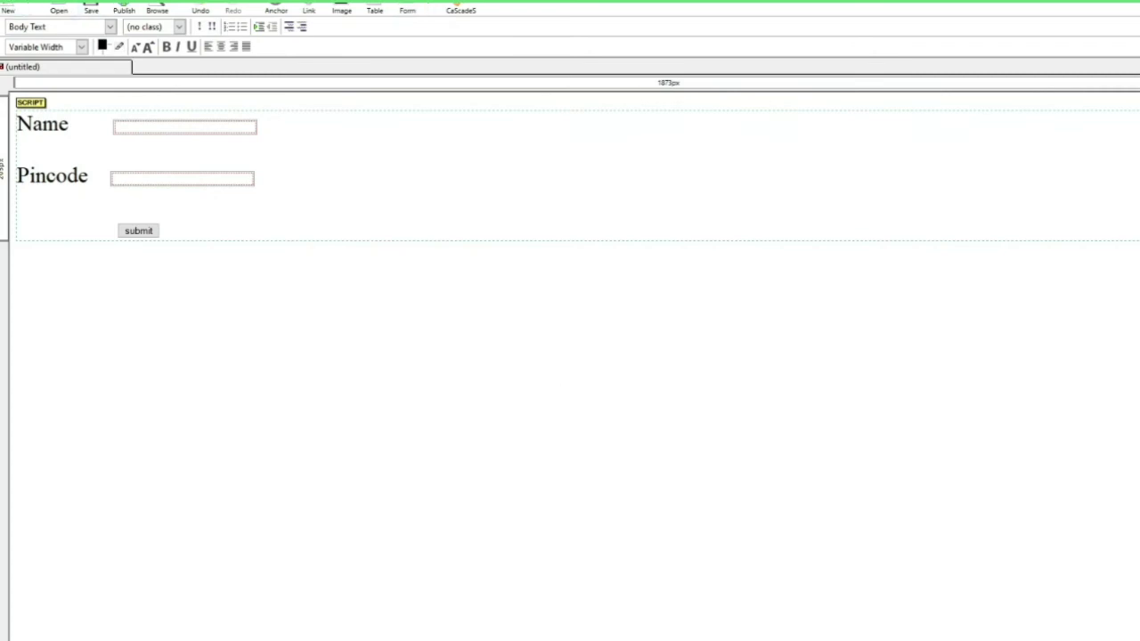
pyautogui.click(12, 1)
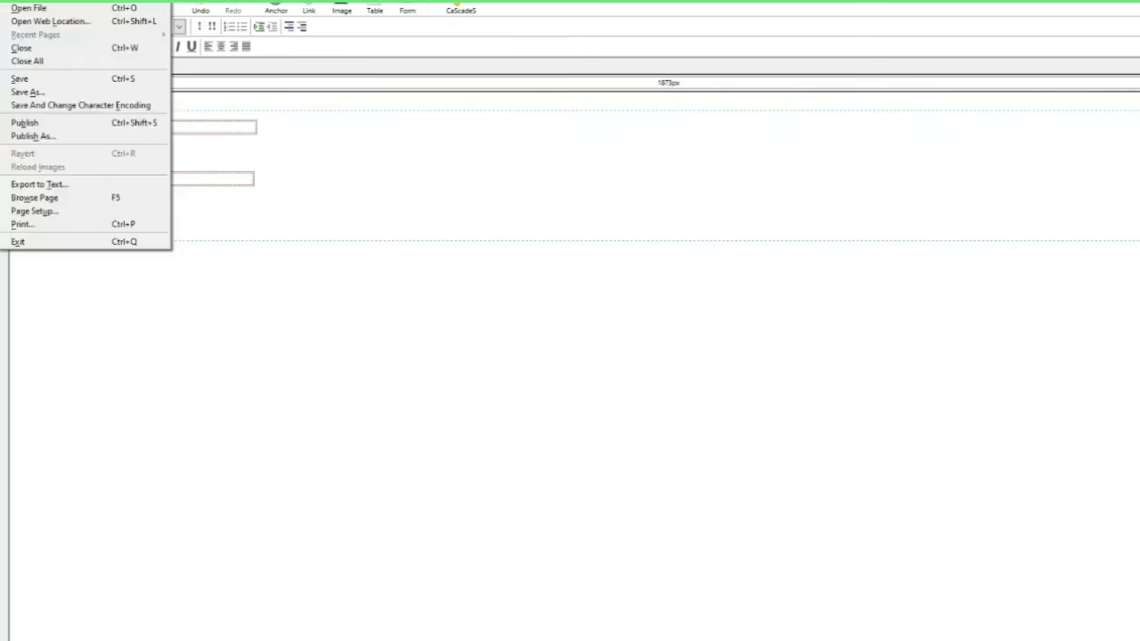
pyautogui.click(25, 82)
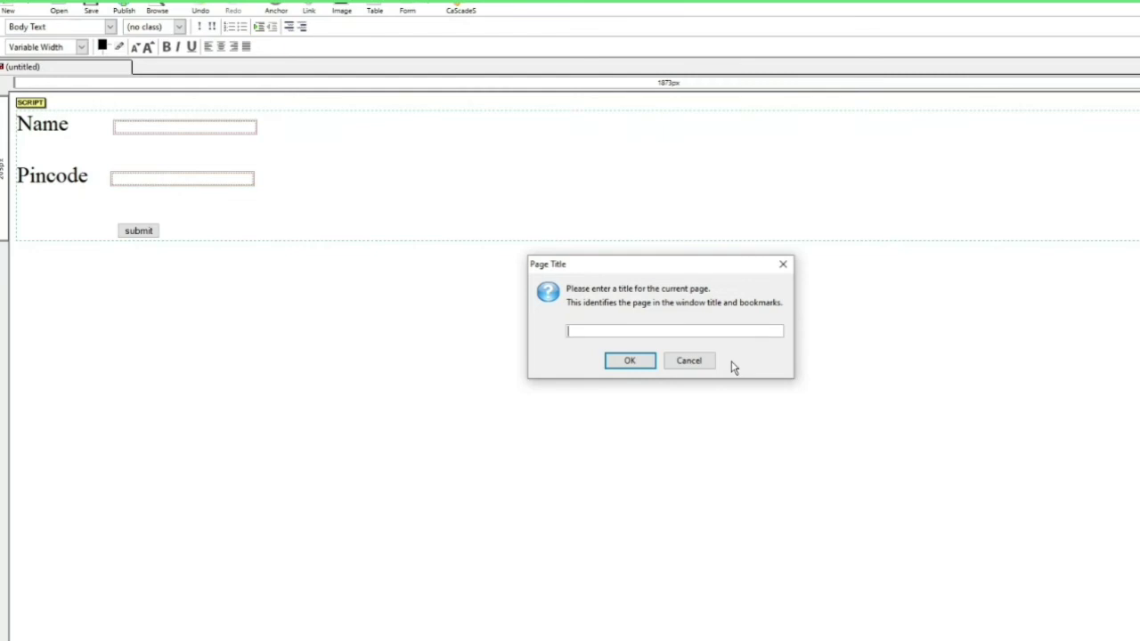
pyautogui.write('javascript')
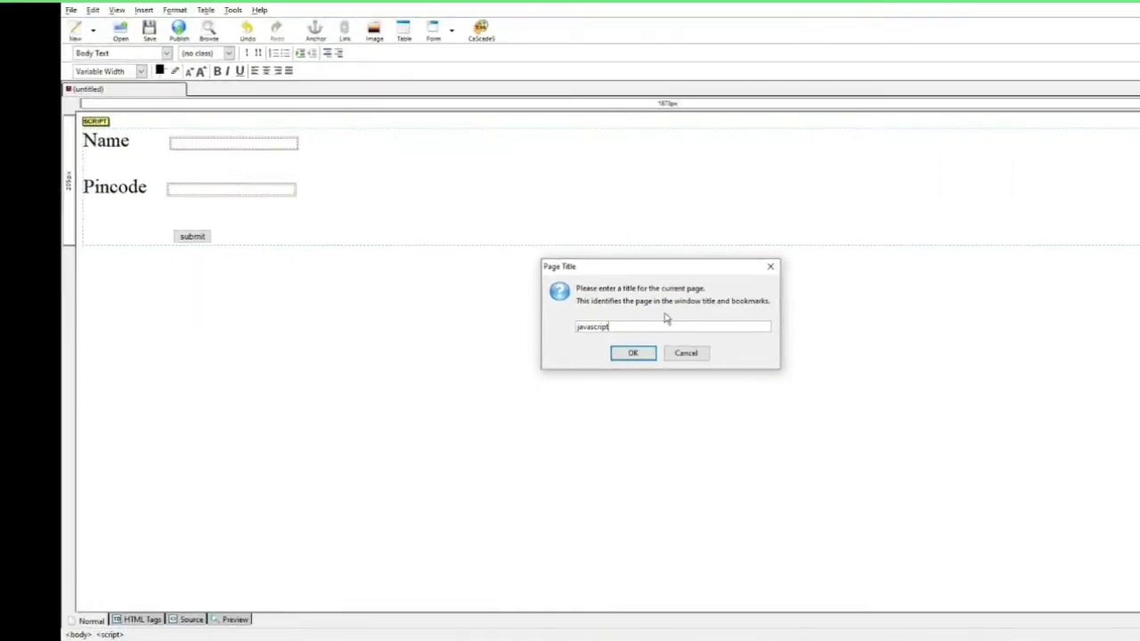
pyautogui.click(631, 355)
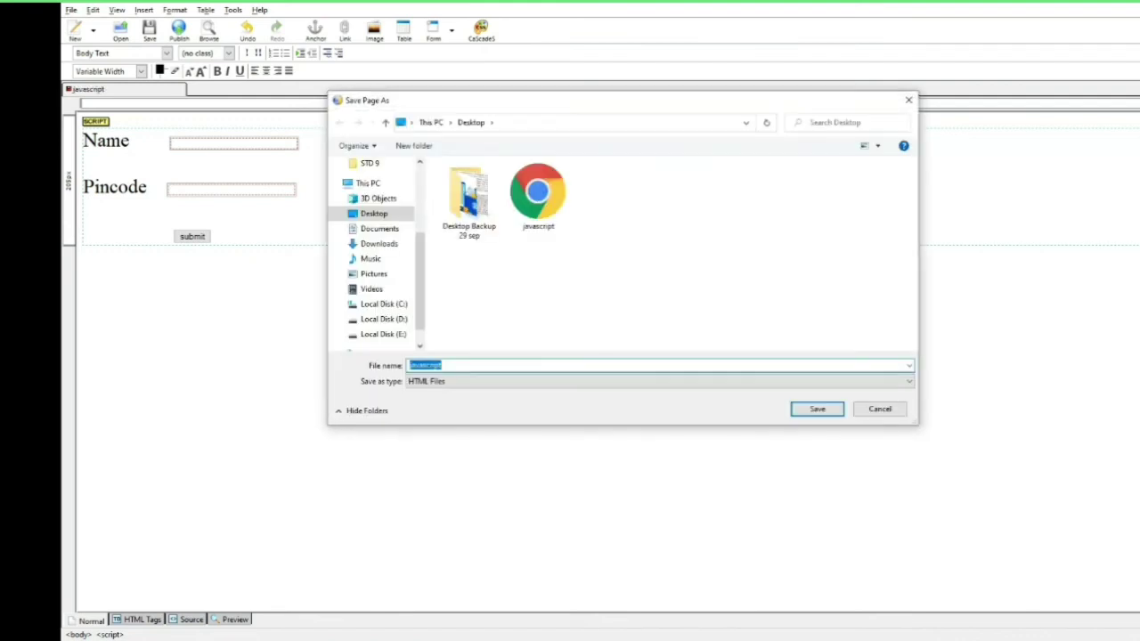
# Save the page on the Desktop as an HTML file named myfirstjavascript.html
pyautogui.click(455, 366)
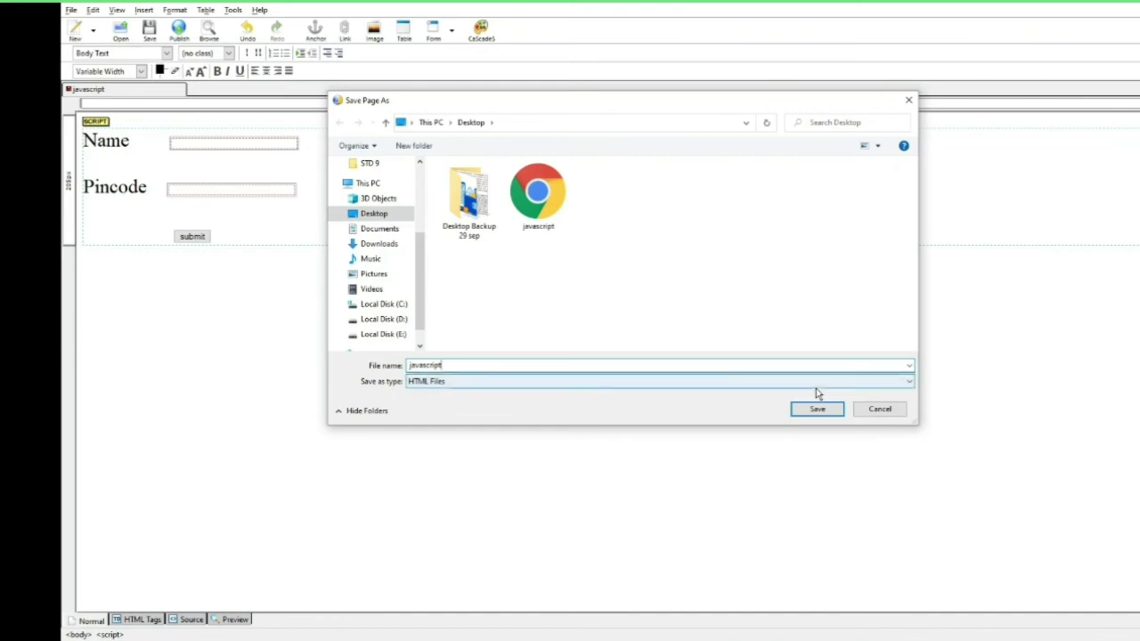
pyautogui.press('BackSpace')
pyautogui.press('BackSpace')
pyautogui.press('BackSpace')
pyautogui.press('BackSpace')
pyautogui.press('BackSpace')
pyautogui.press('BackSpace')
pyautogui.press('BackSpace')
pyautogui.press('BackSpace')
pyautogui.press('BackSpace')
pyautogui.press('BackSpace')
pyautogui.write('m')
pyautogui.write('yfile')
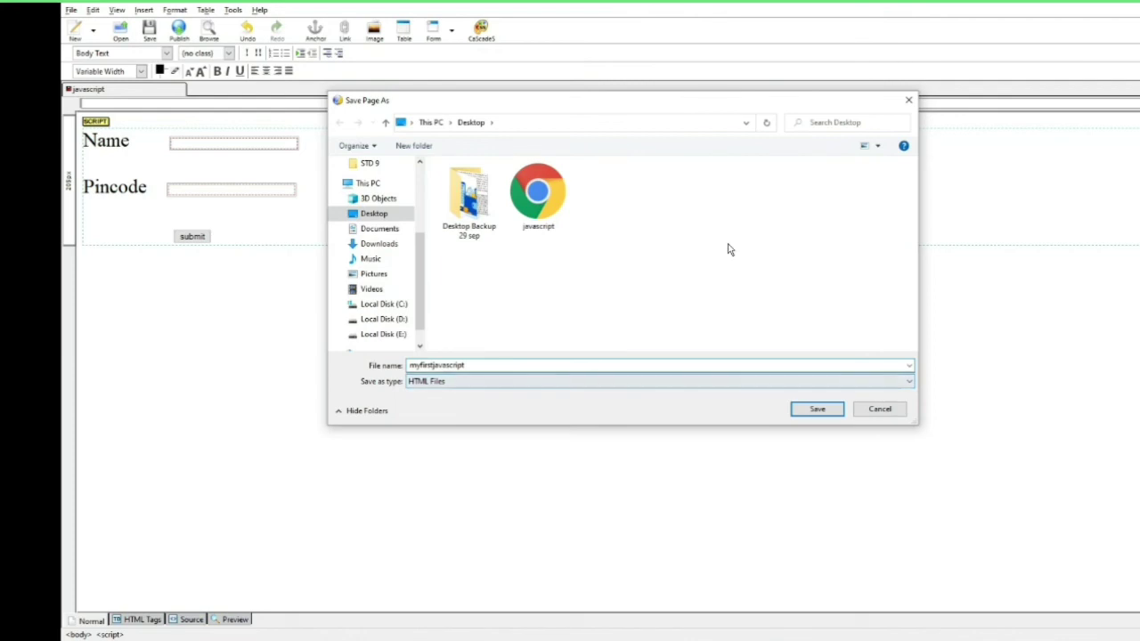
pyautogui.write('.html')
pyautogui.click(817, 411)
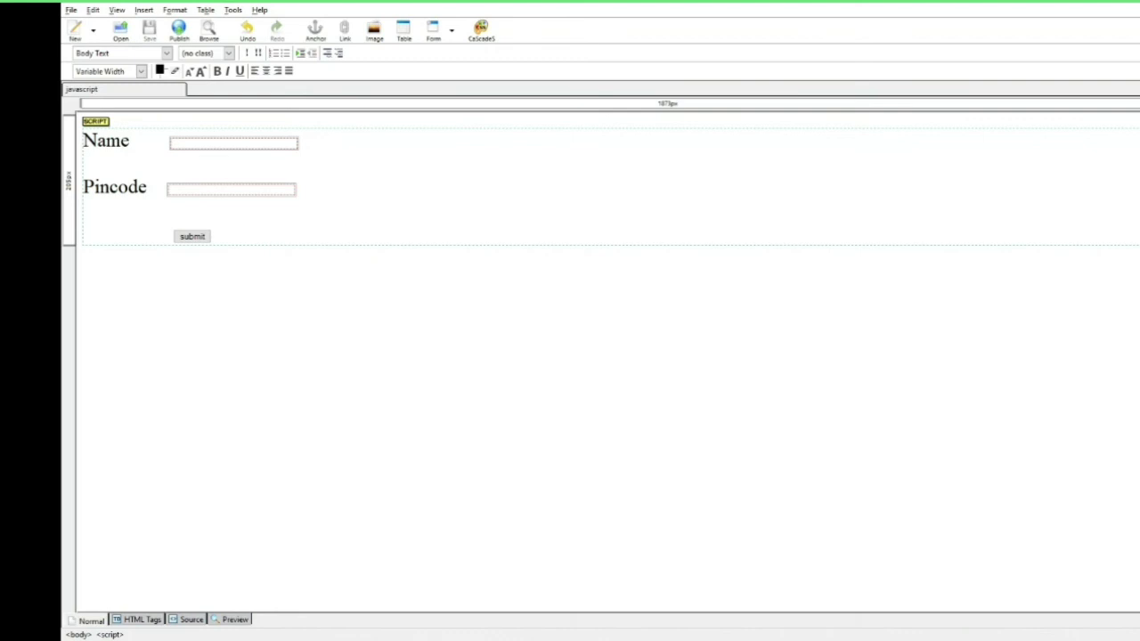
# Switch to the desktop and refresh it
pyautogui.press('super+d')
pyautogui.rightClick(471, 278)
pyautogui.click(511, 314)
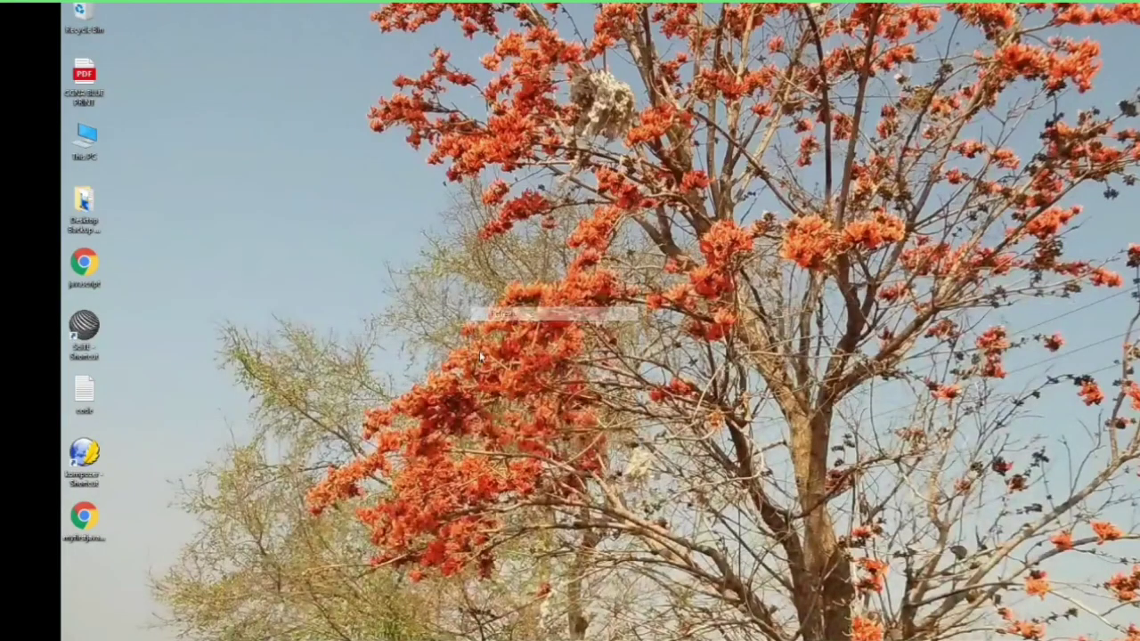
# Move the myfirstjavascript file up beside the other desktop icons and open it in the browser
pyautogui.moveTo(84, 517); pyautogui.dragTo(294, 147)
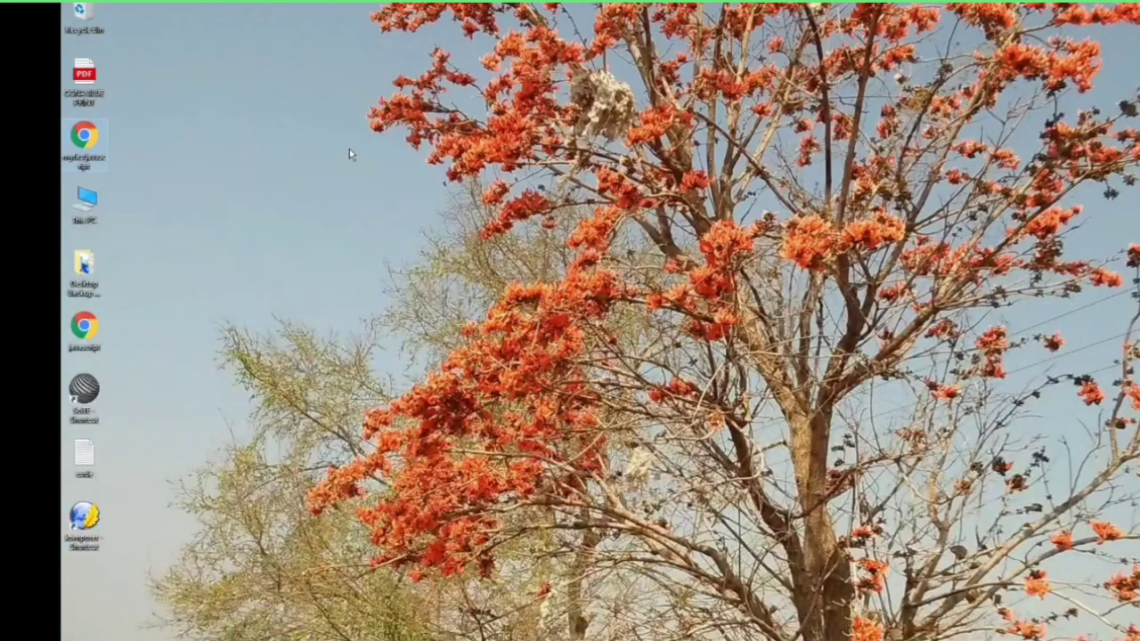
pyautogui.doubleClick(95, 144)
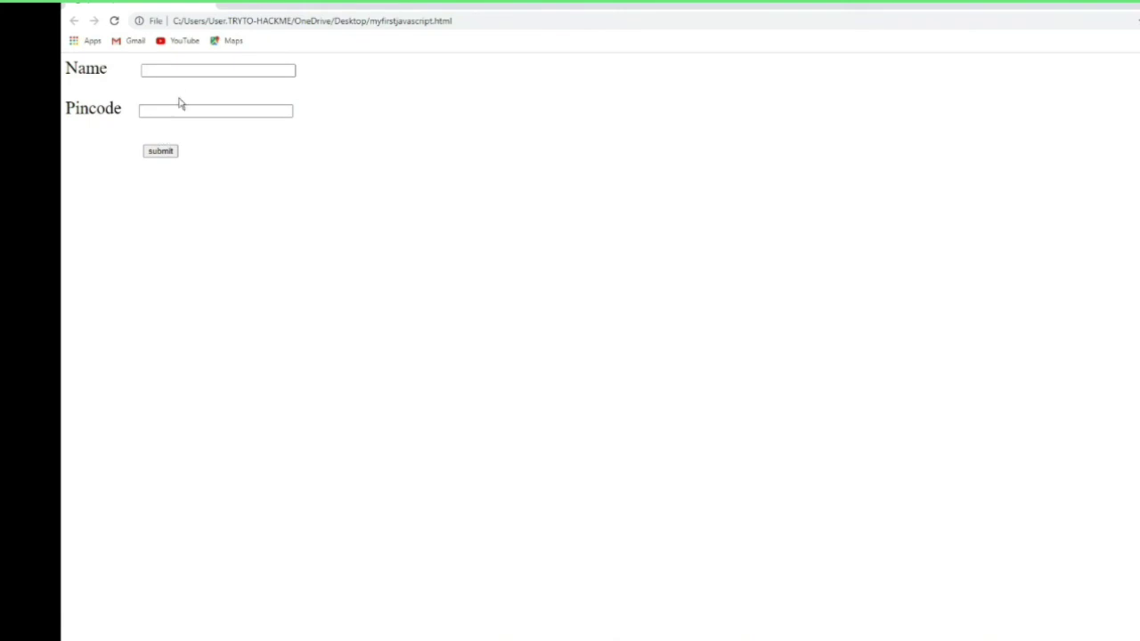
# Test submitting the form twice with both fields empty, reading and dismissing each Name alert
pyautogui.moveTo(532, 65); pyautogui.dragTo(618, 68)
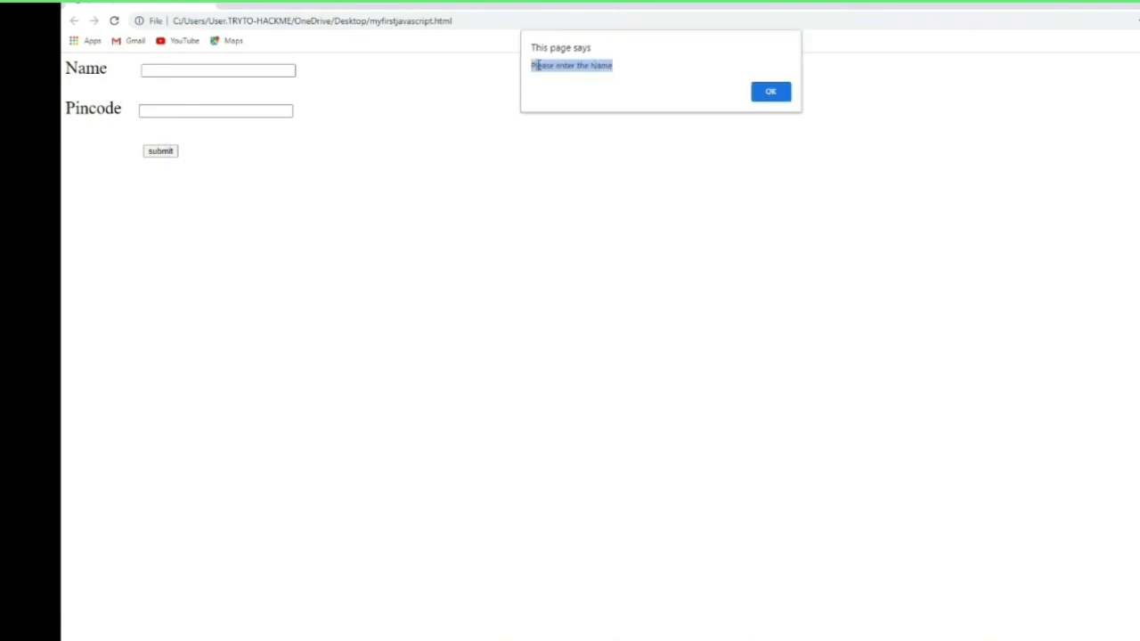
pyautogui.moveTo(533, 66); pyautogui.dragTo(621, 66)
pyautogui.click(760, 95)
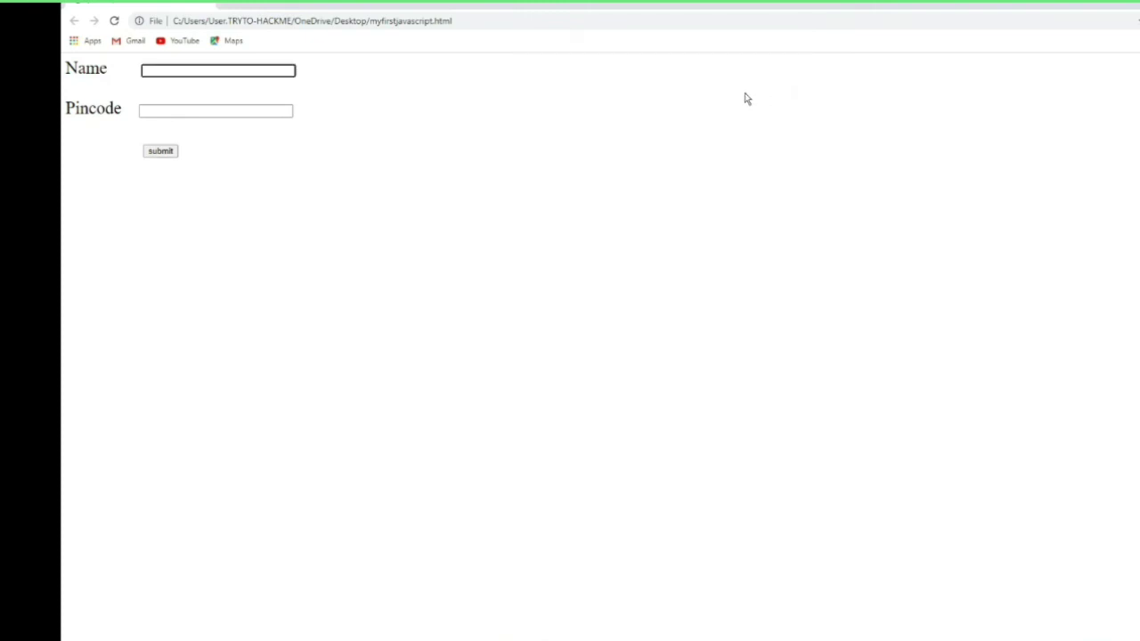
pyautogui.click(164, 153)
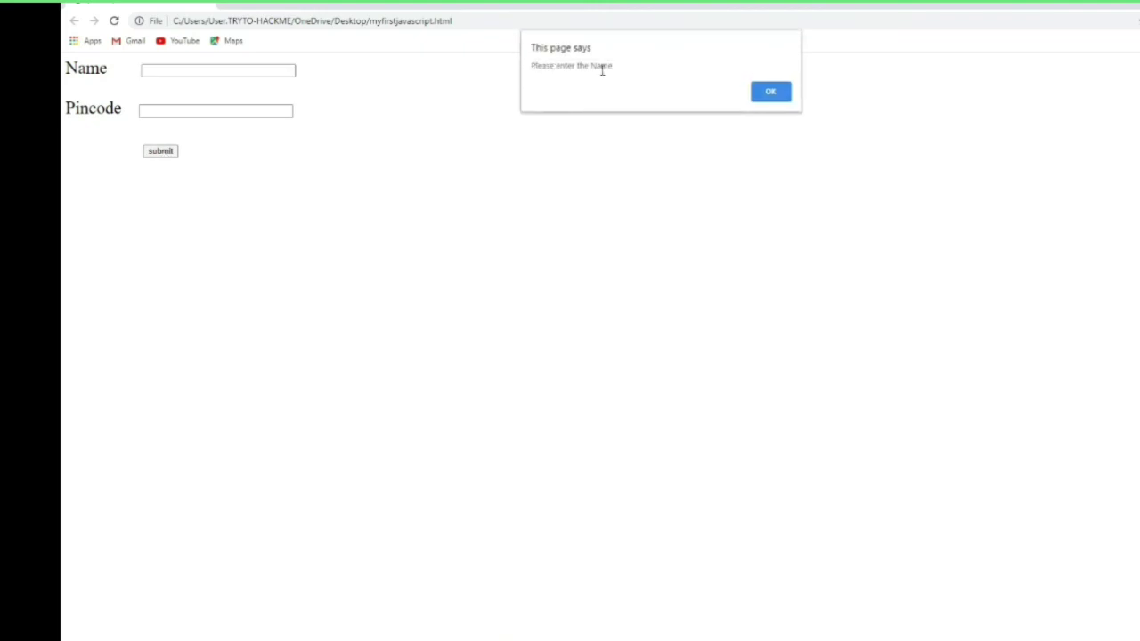
pyautogui.moveTo(533, 65); pyautogui.dragTo(632, 68)
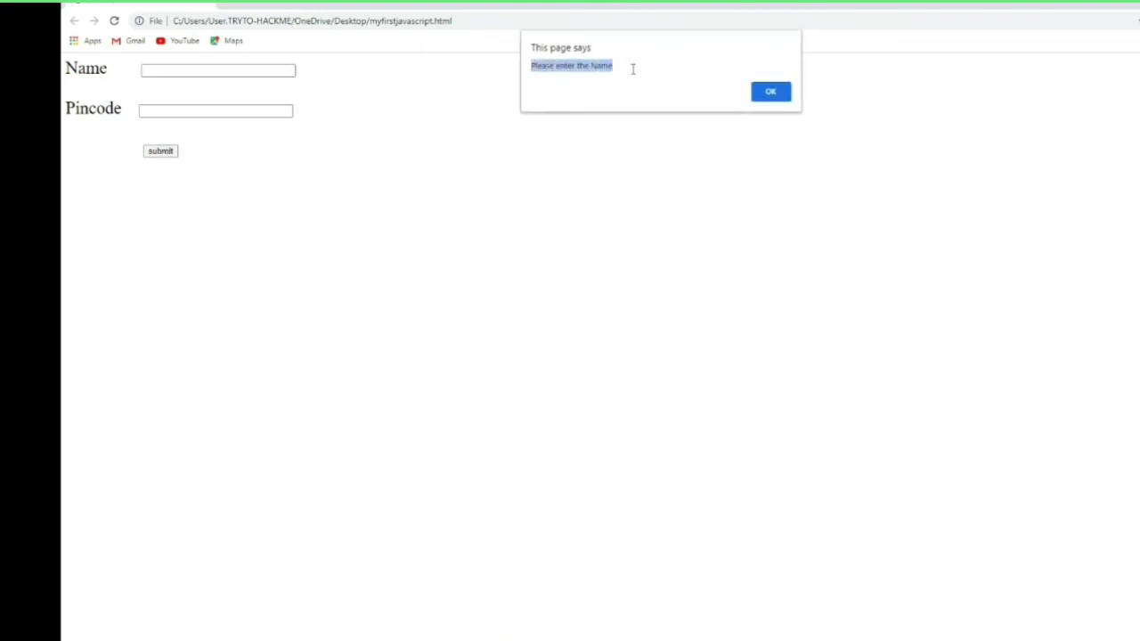
pyautogui.click(768, 92)
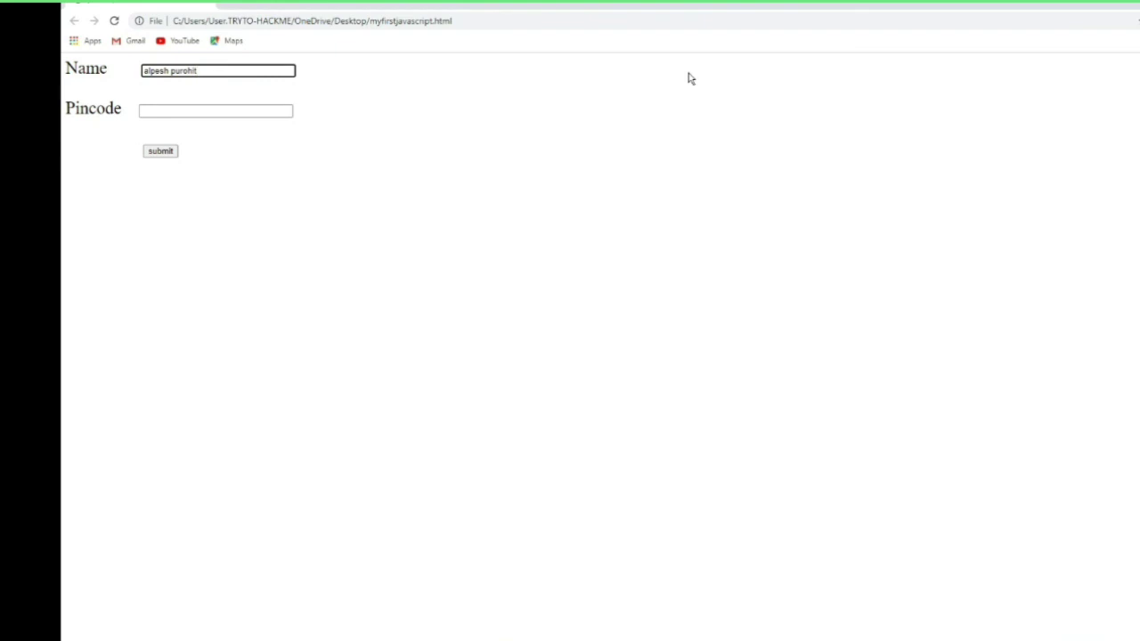
# Submit the form with a full name in the Name field and Pincode left empty, reading and dismissing the alert
pyautogui.click(686, 215)
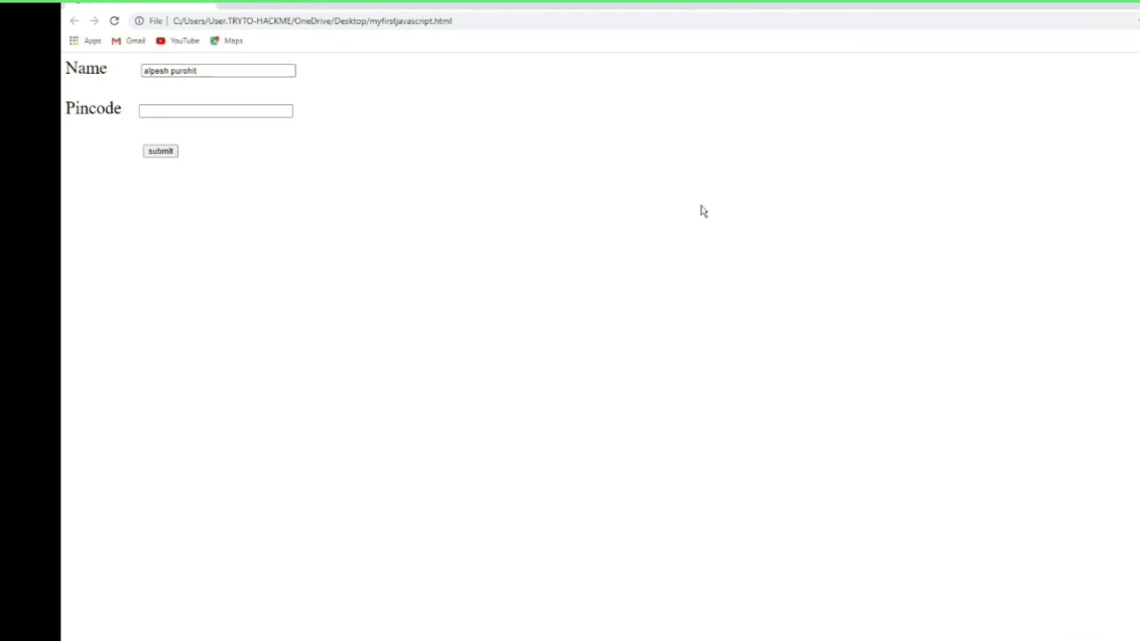
pyautogui.moveTo(66, 69); pyautogui.dragTo(108, 71)
pyautogui.moveTo(69, 107); pyautogui.dragTo(159, 109)
pyautogui.click(162, 152)
pyautogui.moveTo(532, 66); pyautogui.dragTo(664, 68)
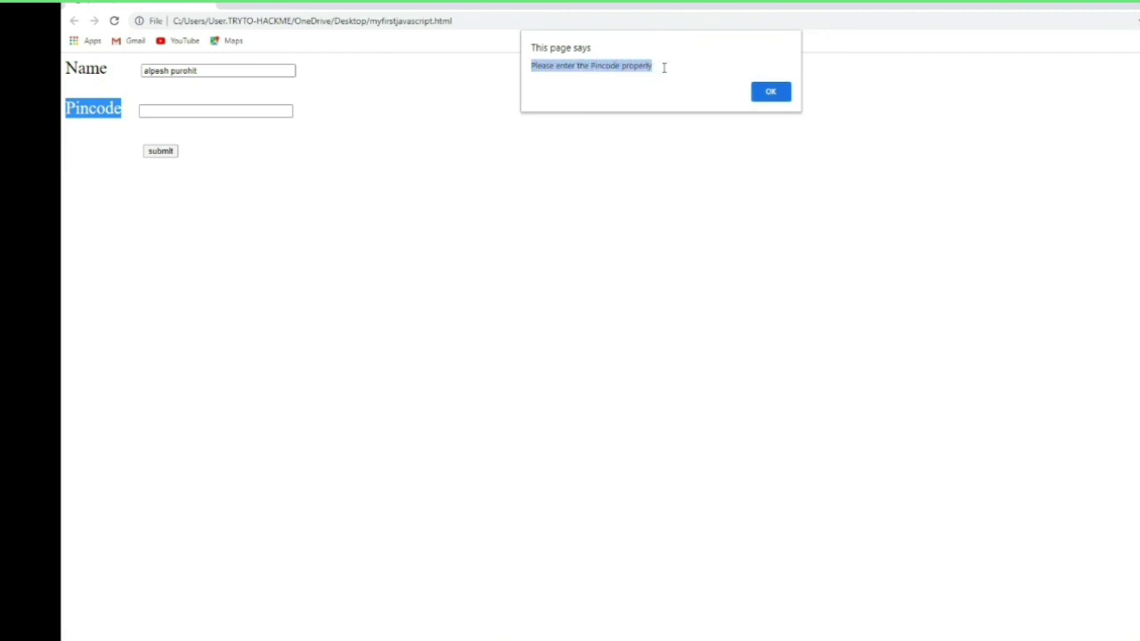
pyautogui.click(606, 68)
pyautogui.moveTo(589, 66); pyautogui.dragTo(621, 67)
pyautogui.click(595, 68)
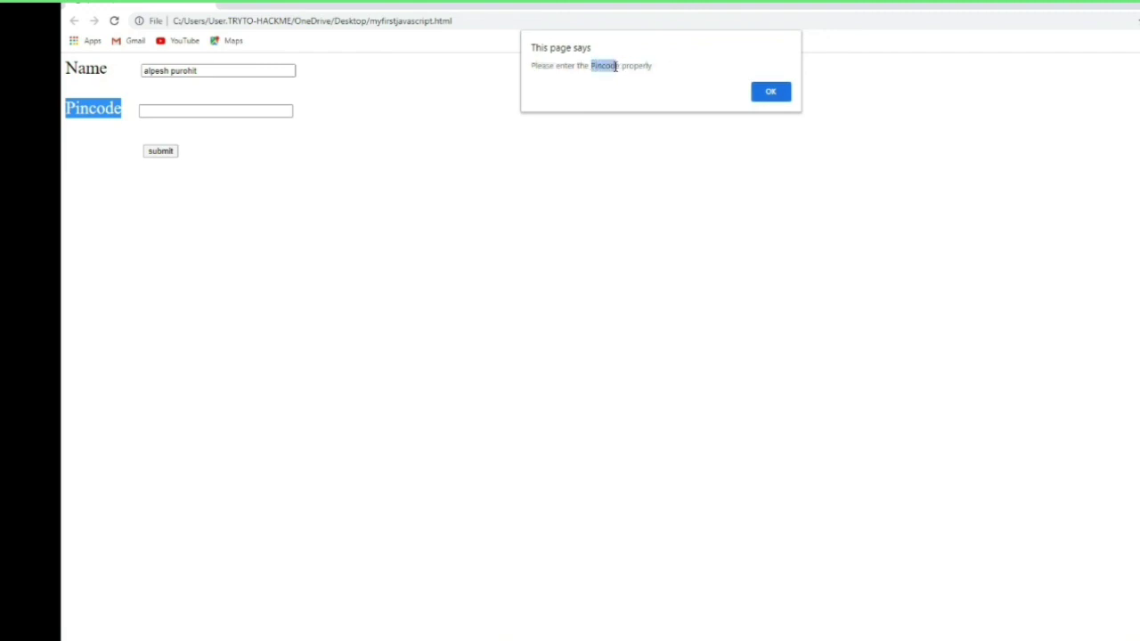
pyautogui.click(771, 93)
# Enter a five-digit test pincode, submit the form, and dismiss the validation alert after reading it
pyautogui.write('12345')
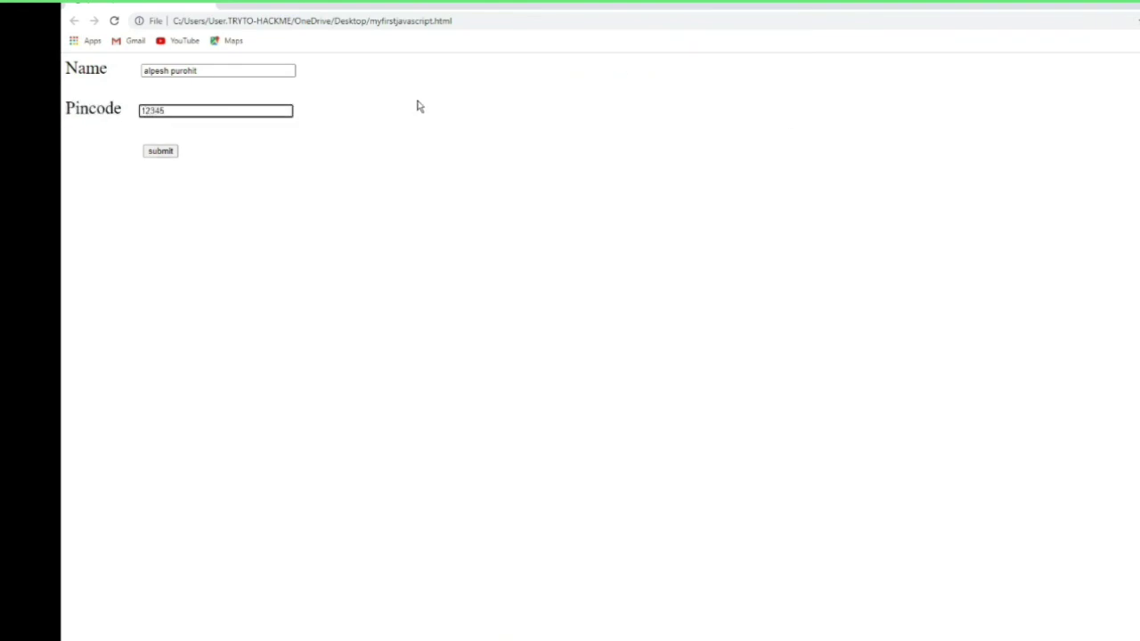
pyautogui.click(160, 151)
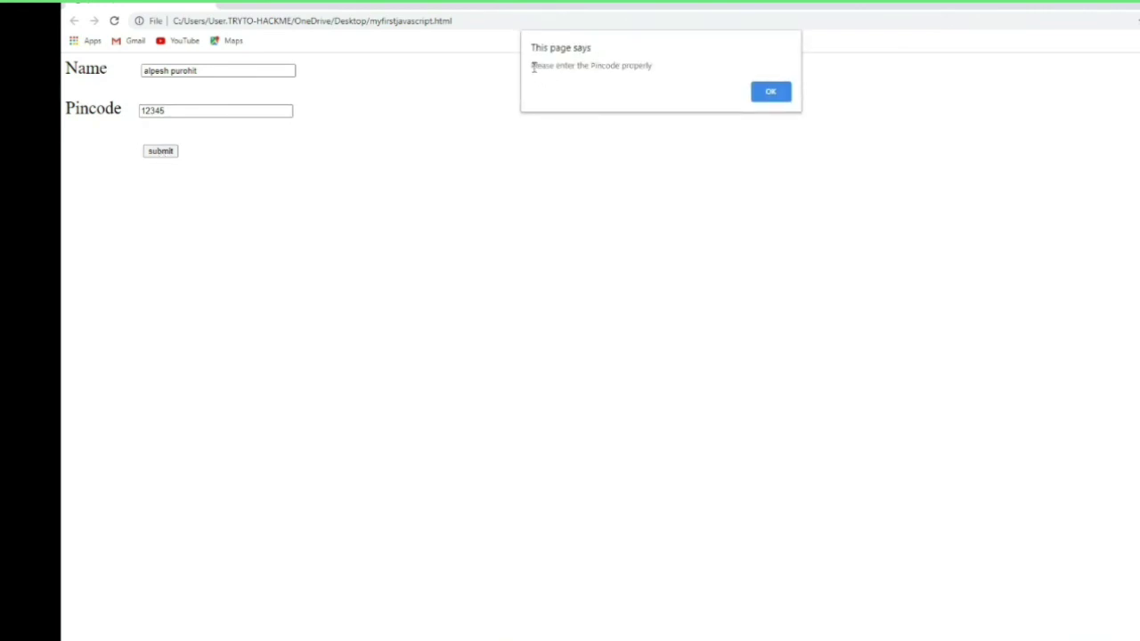
pyautogui.moveTo(537, 69); pyautogui.dragTo(656, 66)
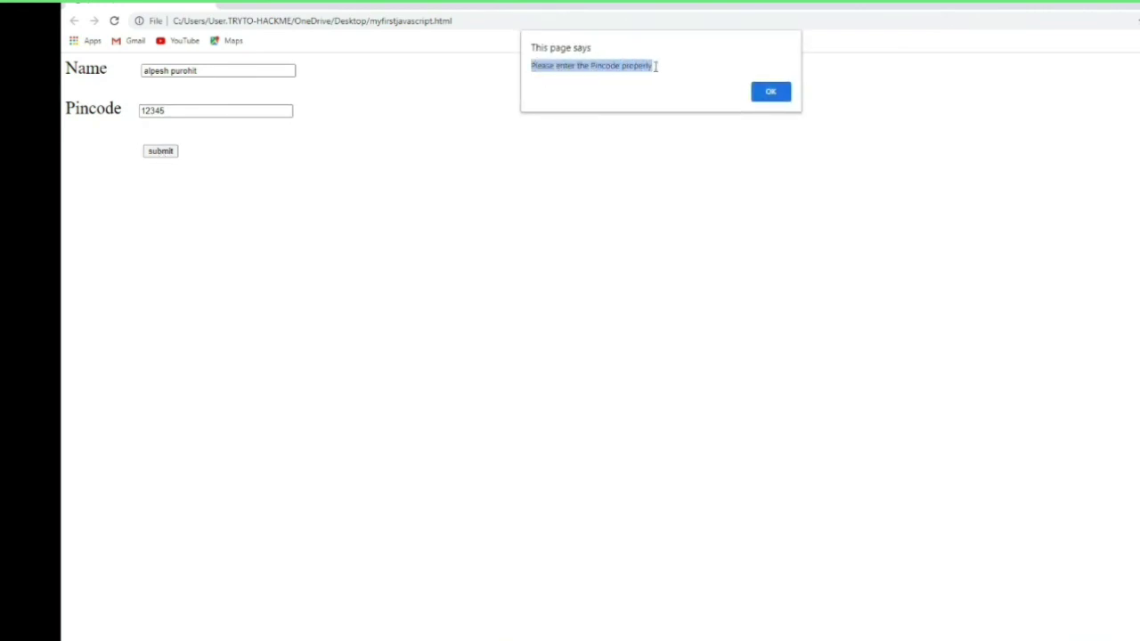
pyautogui.click(770, 92)
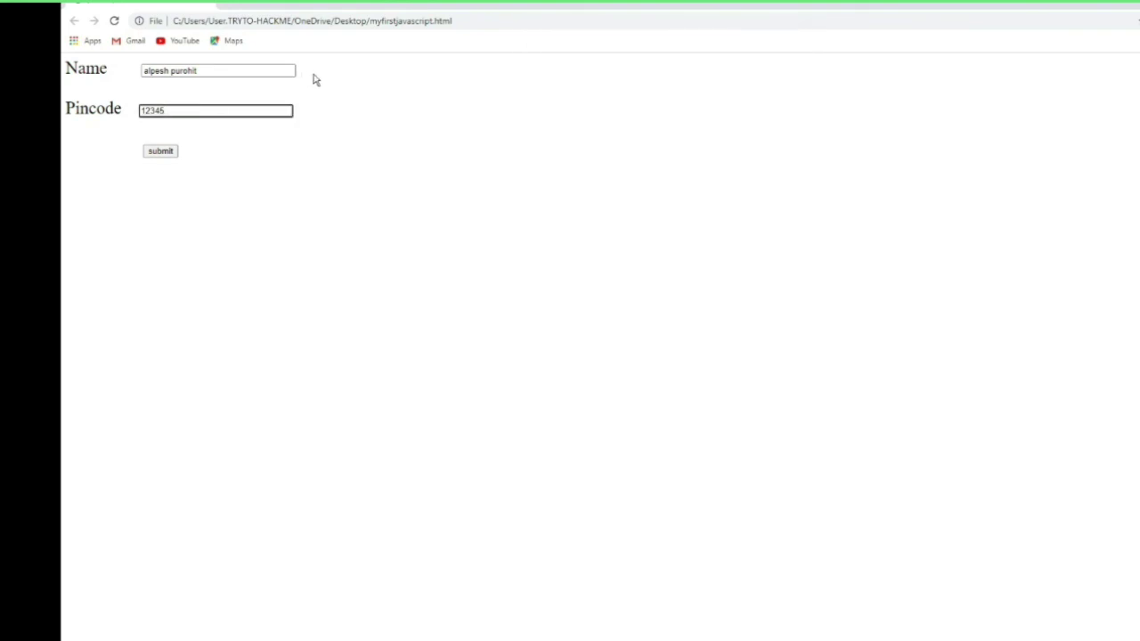
# Extend the test pincode to seven digits, submit the form, and dismiss the validation alert
pyautogui.write('7')
pyautogui.click(169, 153)
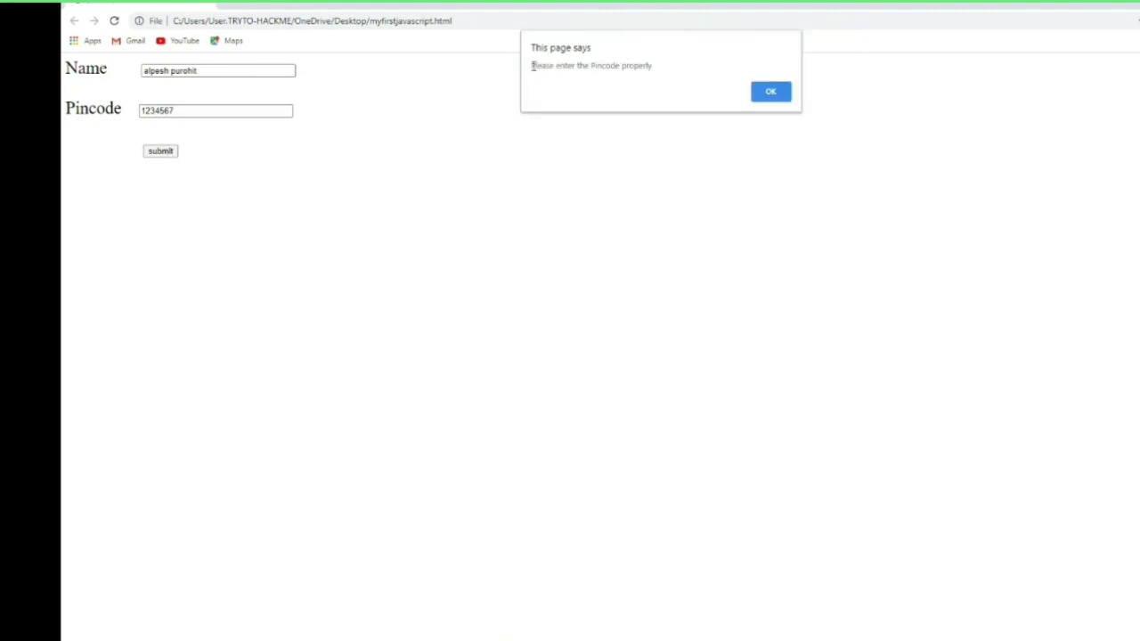
pyautogui.moveTo(536, 66); pyautogui.dragTo(655, 65)
pyautogui.moveTo(533, 66); pyautogui.dragTo(723, 98)
pyautogui.click(758, 97)
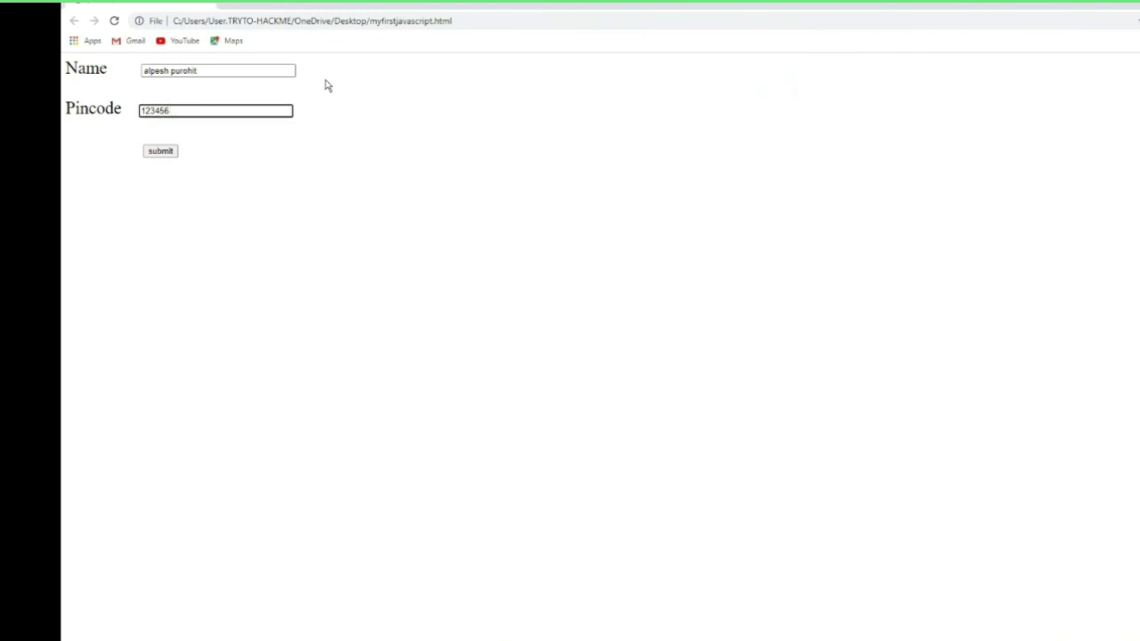
# Submit the form with the test pincode shortened to six digits
pyautogui.moveTo(175, 109); pyautogui.dragTo(120, 103)
pyautogui.click(162, 155)
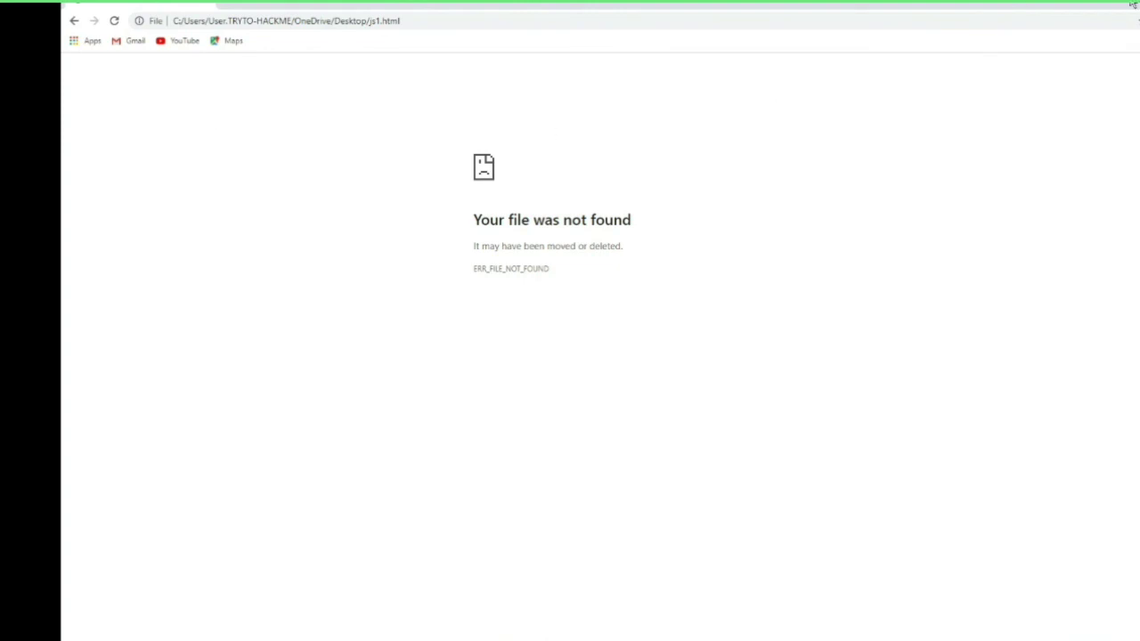
# Return to the desktop and refresh it
pyautogui.press('super+d')
pyautogui.rightClick(467, 171)
pyautogui.click(509, 216)
pyautogui.rightClick(480, 198)
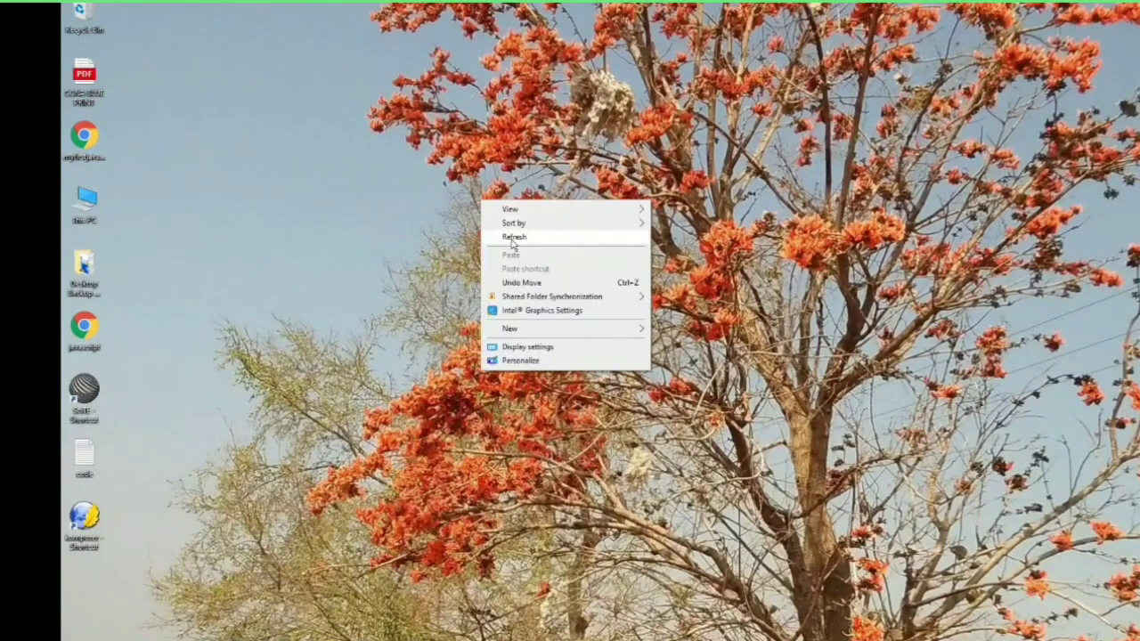